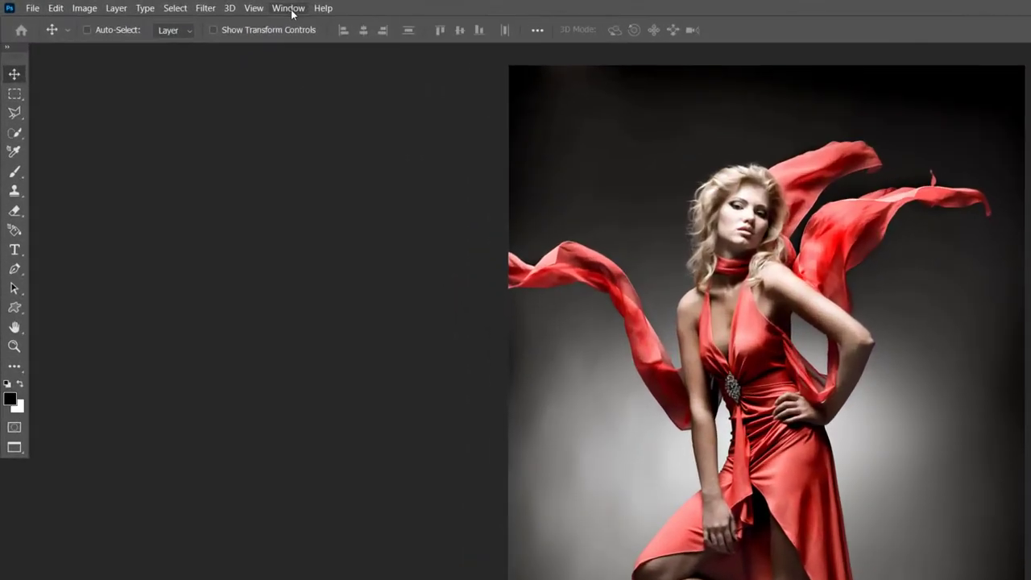
Show the Actions panel from the Window menu beside the red-dress photo.
click(194, 5)
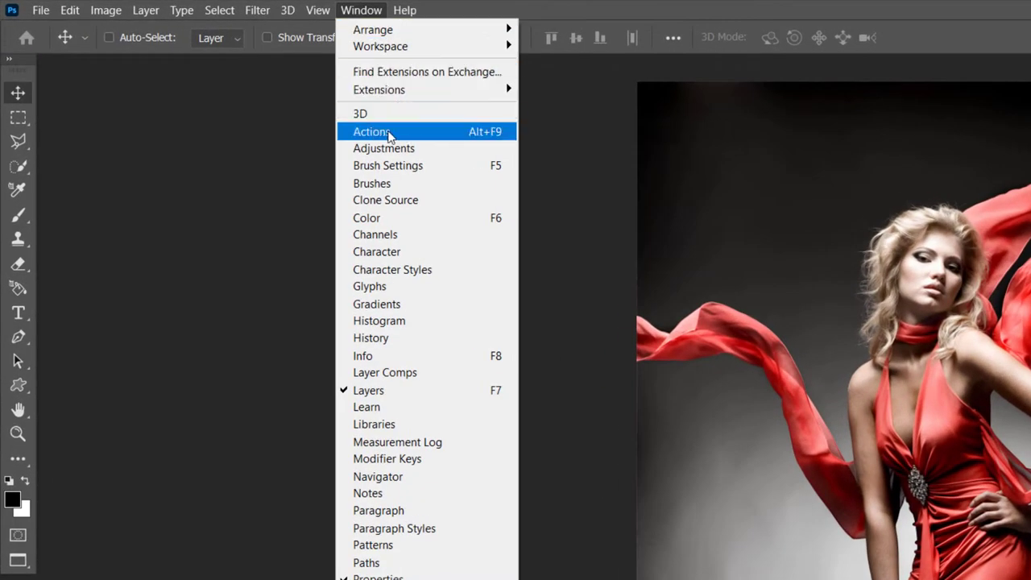
click(391, 134)
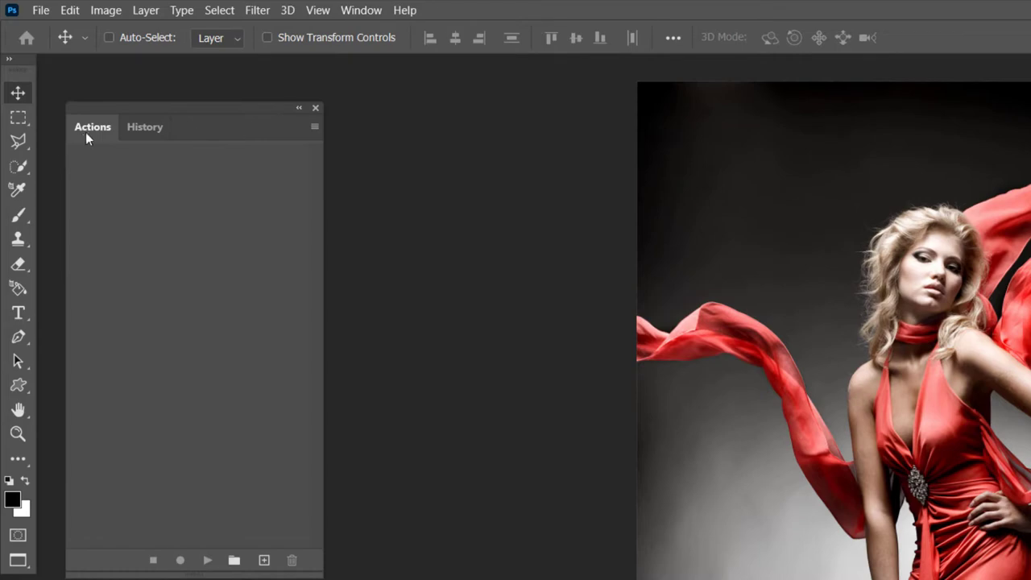
Load Gold Brushes.abr and Gold Statue Animation.atn through File > Open.
click(38, 10)
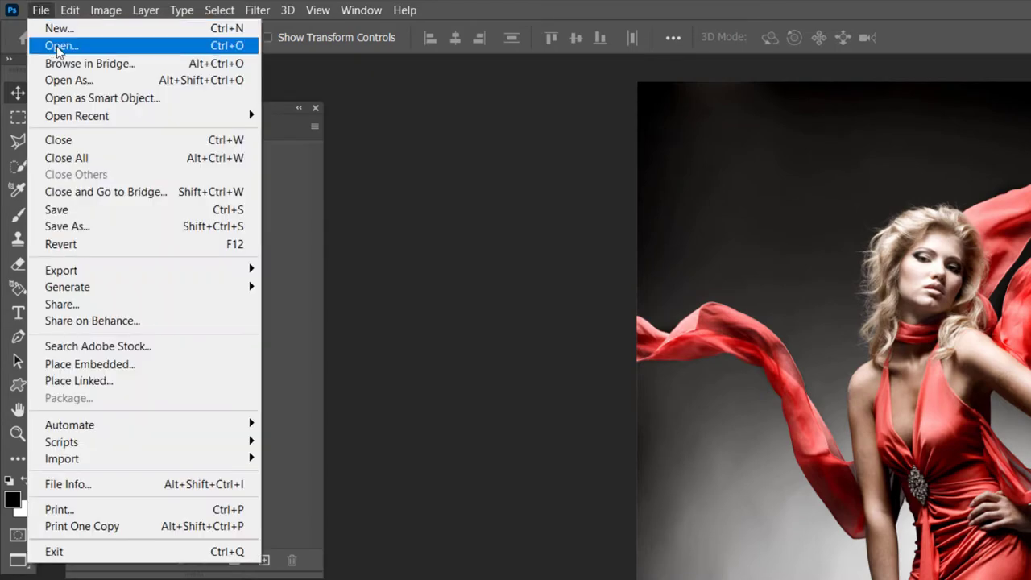
click(88, 46)
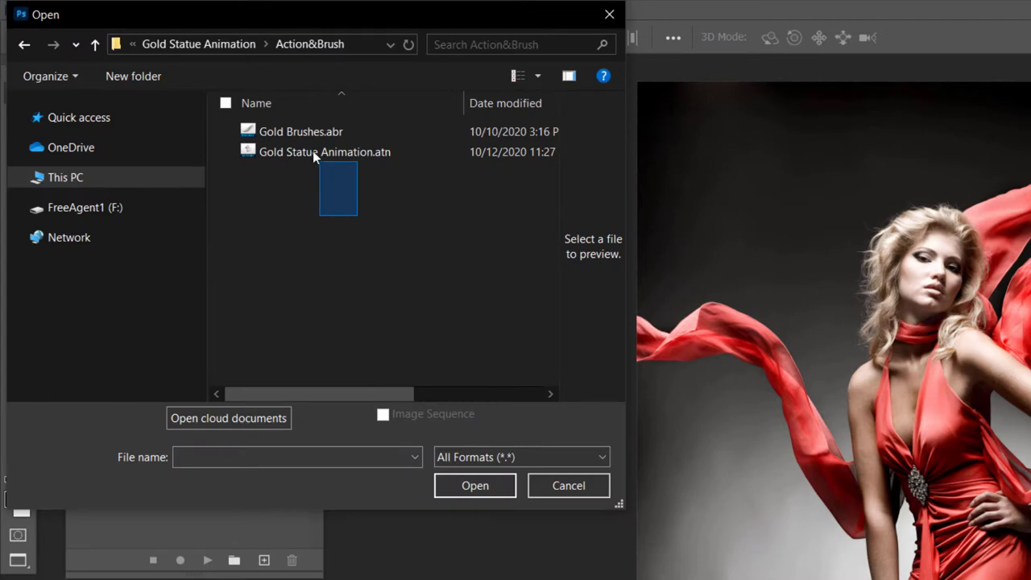
mouse_move(314, 157)
mouse_down()
mouse_move(265, 131)
mouse_move(265, 121)
mouse_up()
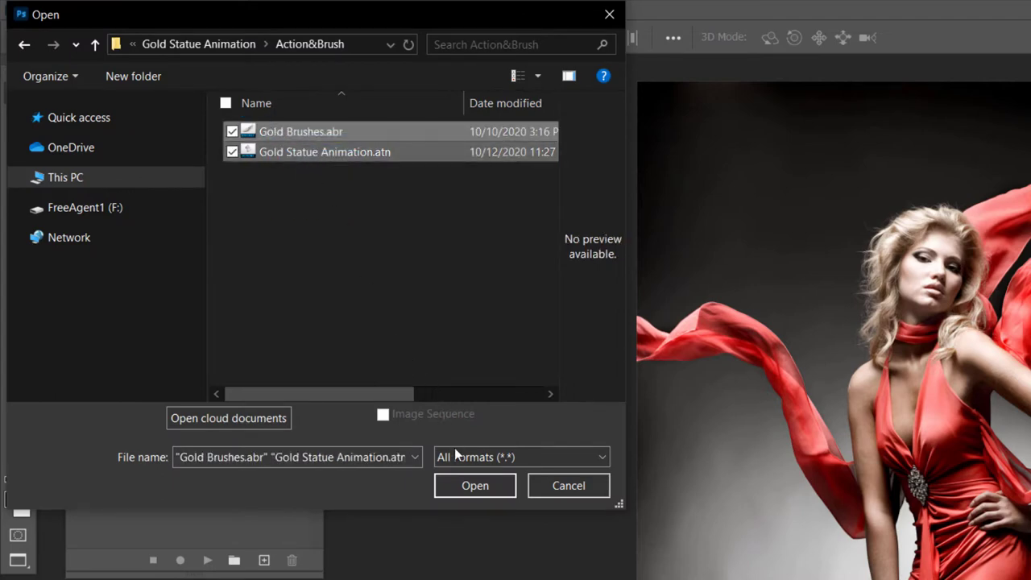
click(475, 488)
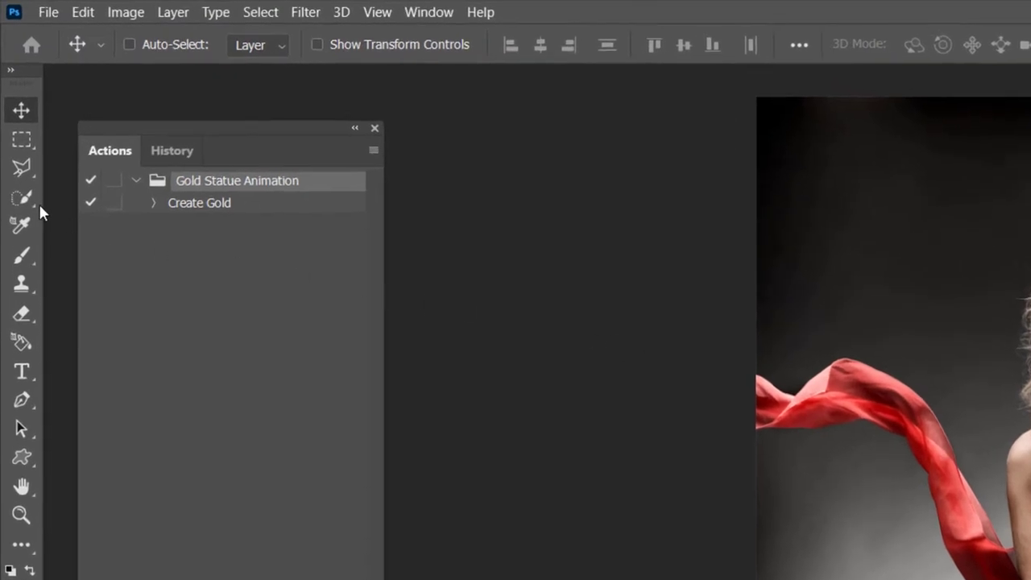
Select the woman with the Quick Selection Tool's Select Subject.
click(22, 198)
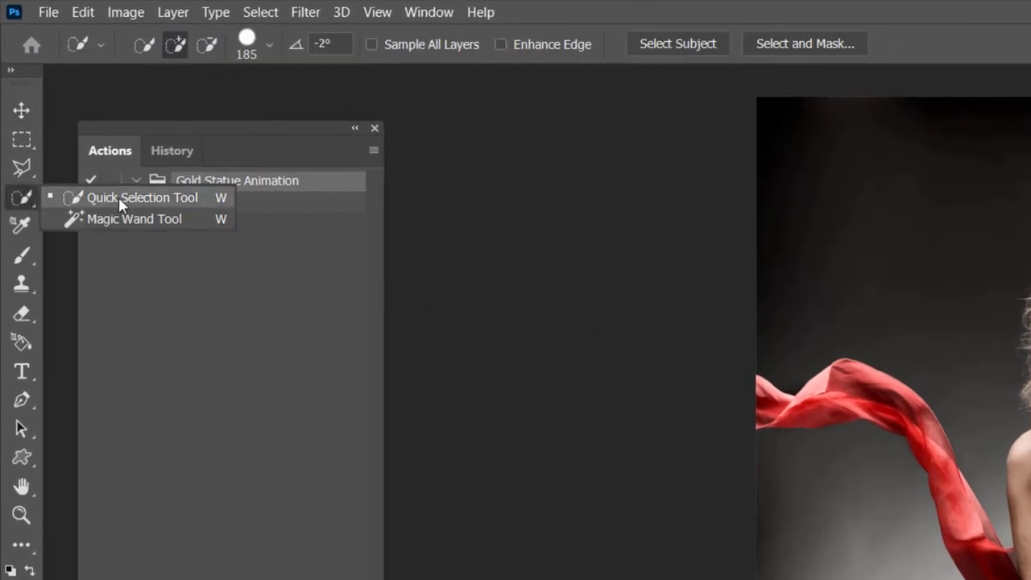
click(119, 197)
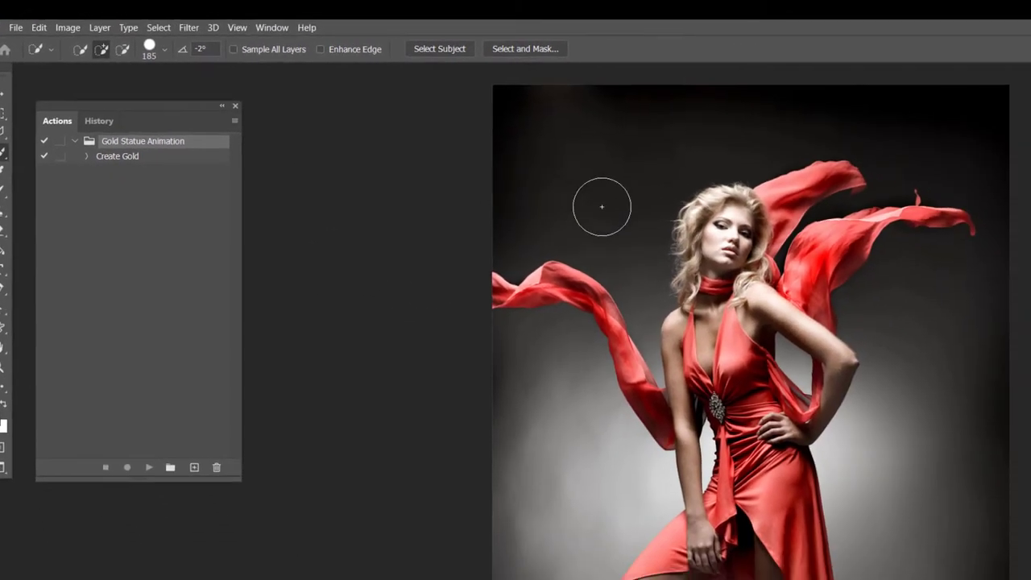
click(445, 50)
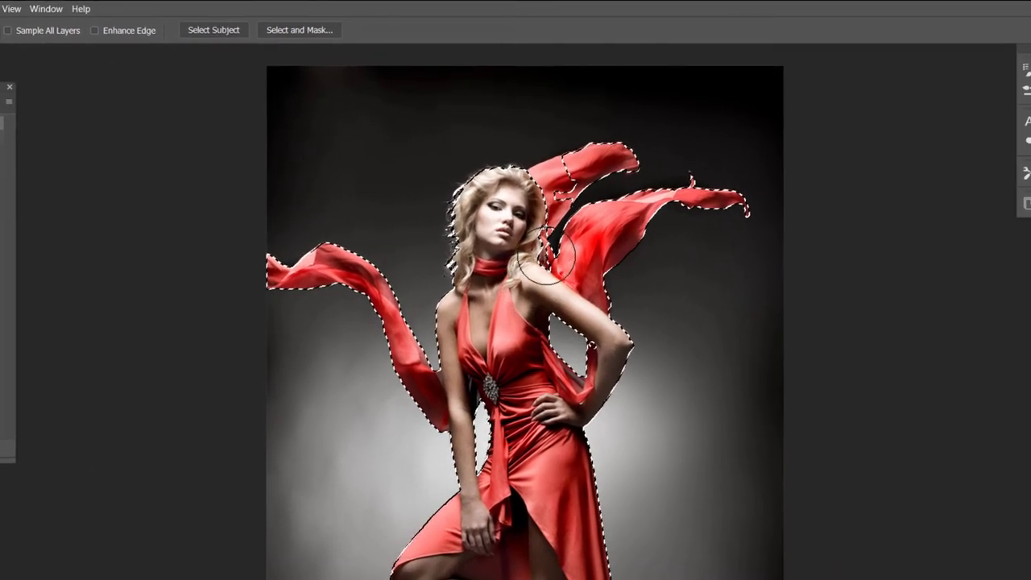
Add the missed red fabric beside her hair using a 75 px selection brush.
alt+right_click(521, 237)
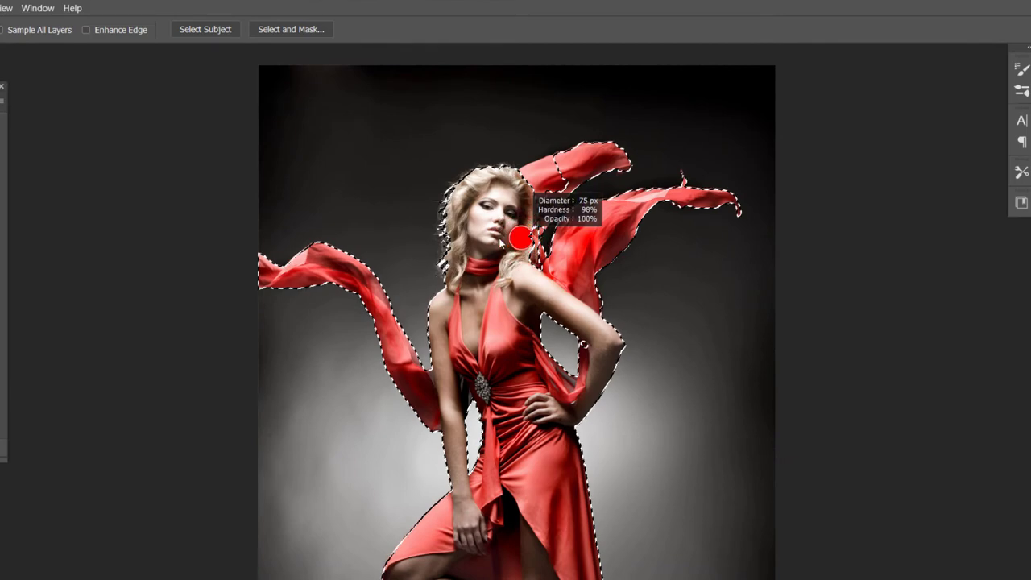
scroll(519, 182, up, 3)
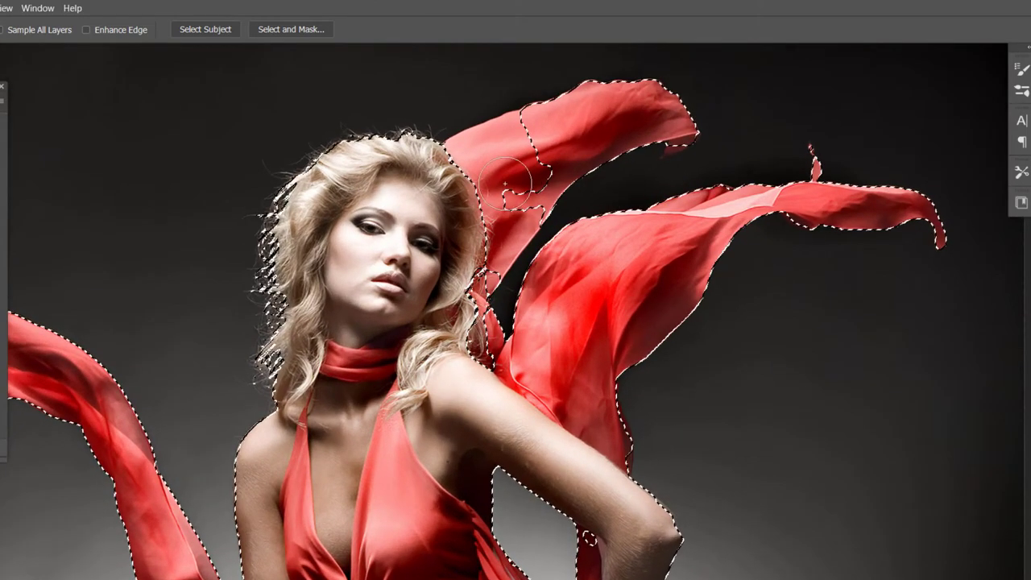
mouse_move(507, 181)
mouse_down()
mouse_move(443, 310)
mouse_move(570, 451)
mouse_up()
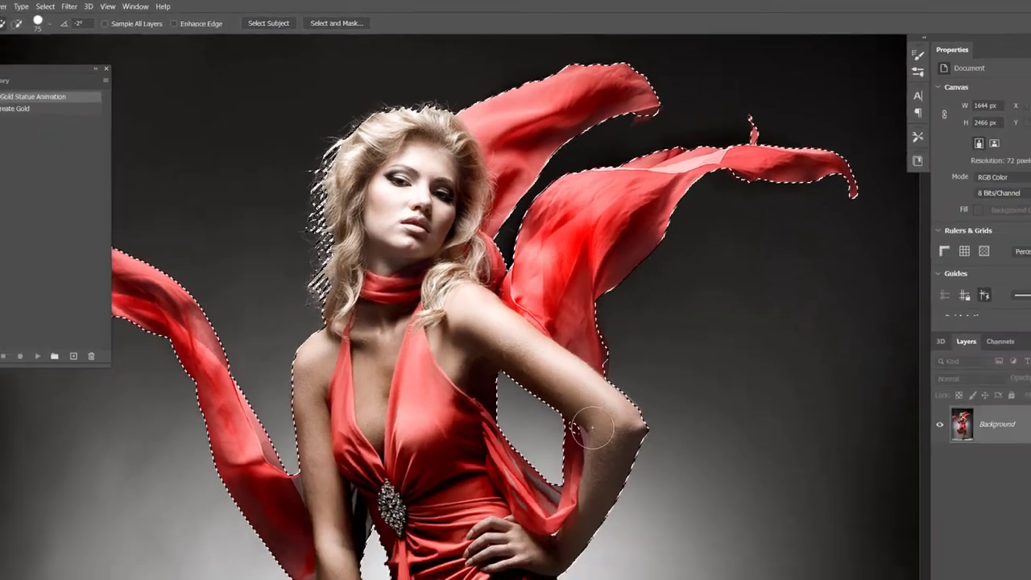
scroll(578, 269, down, 3)
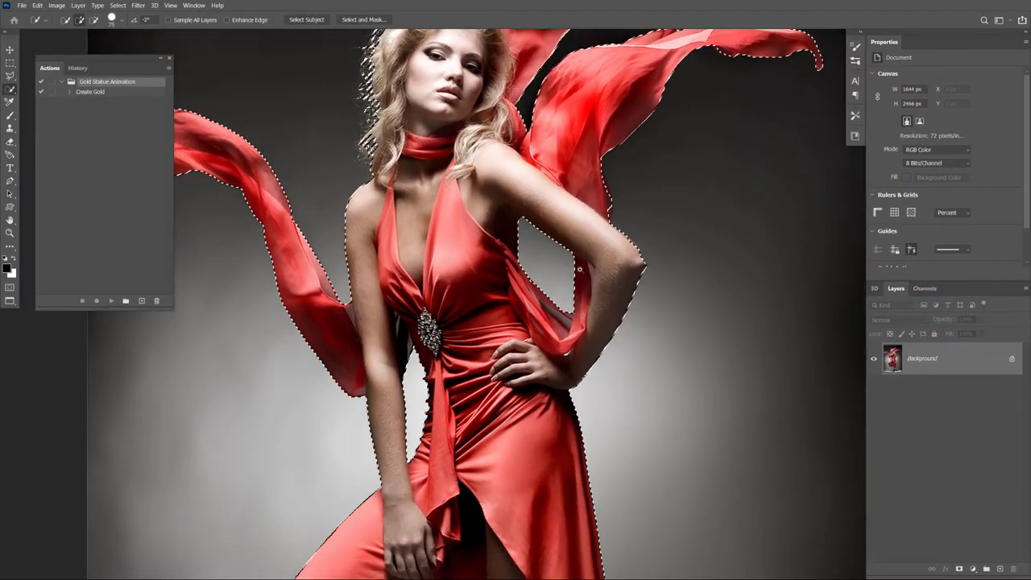
scroll(578, 268, down, 5)
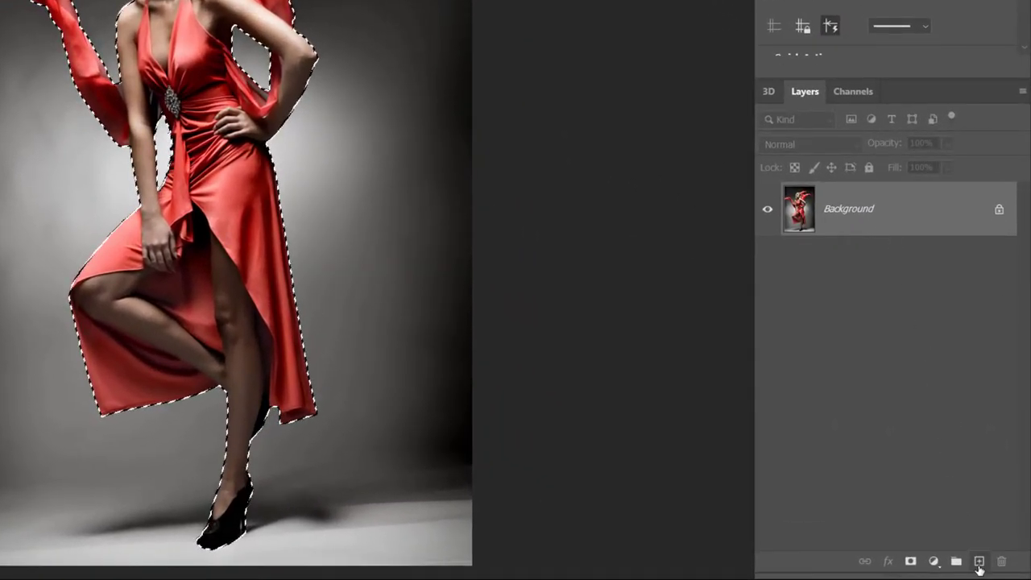
Fill the selection with red #f42121 on a new Layer 1 above Background.
click(979, 561)
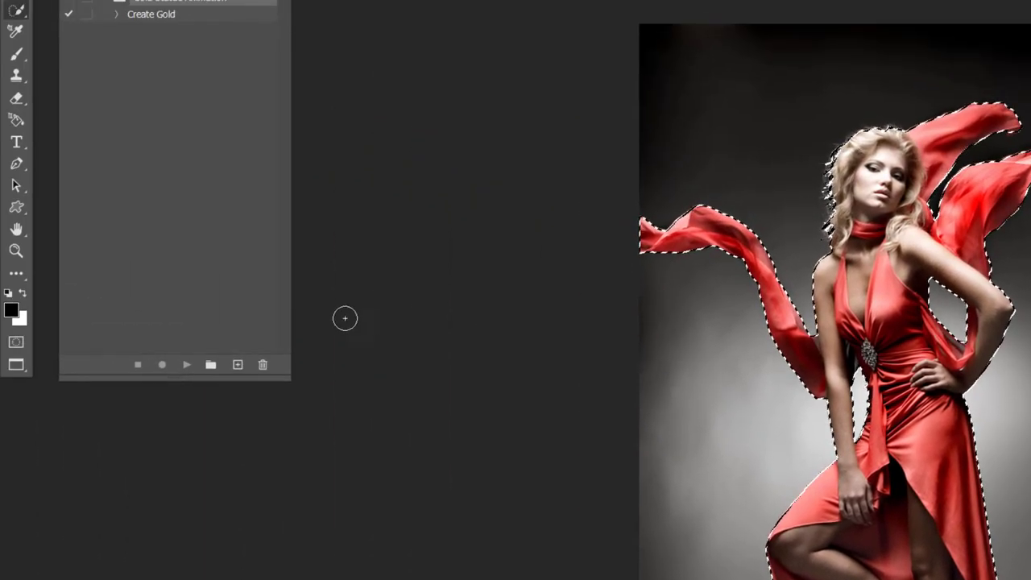
click(12, 311)
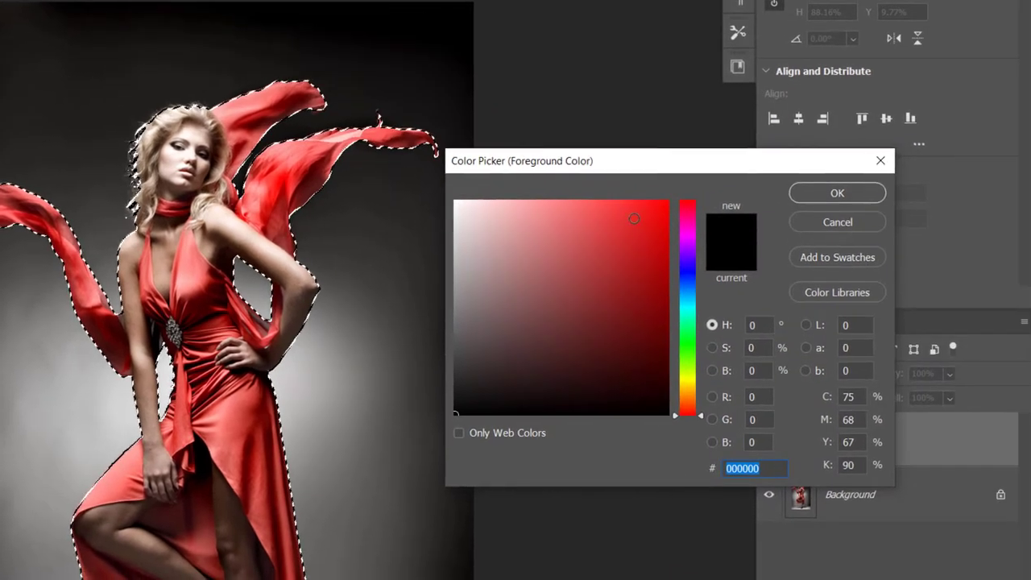
text(f42121)
click(804, 194)
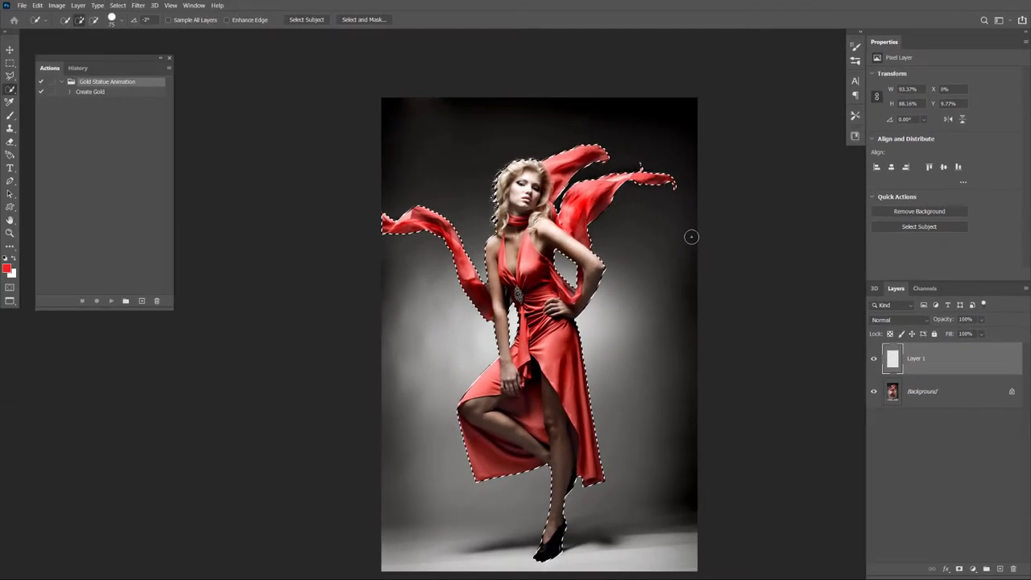
key(alt+BackSpace)
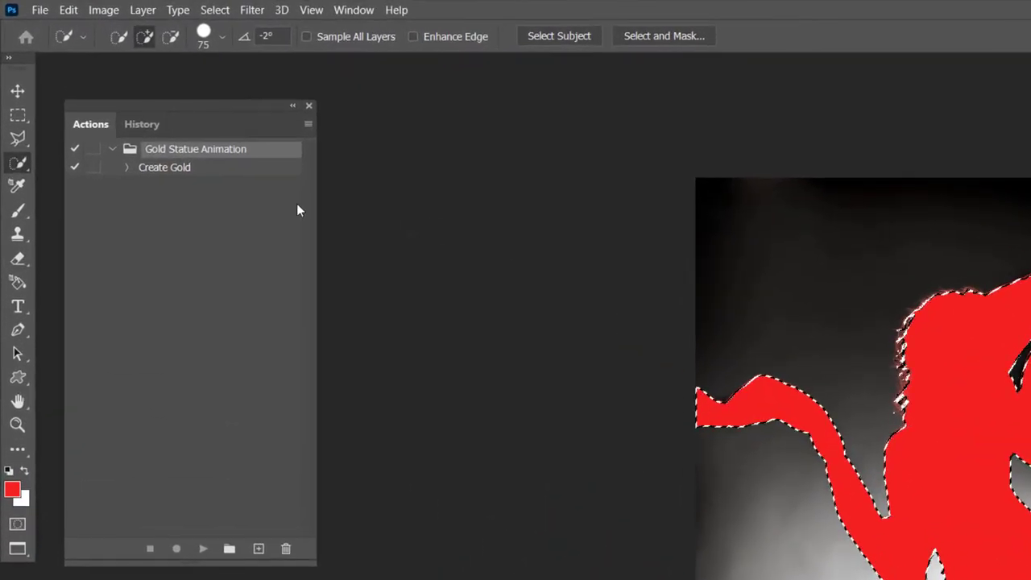
Run the Create Gold action on the prepared photo.
click(169, 168)
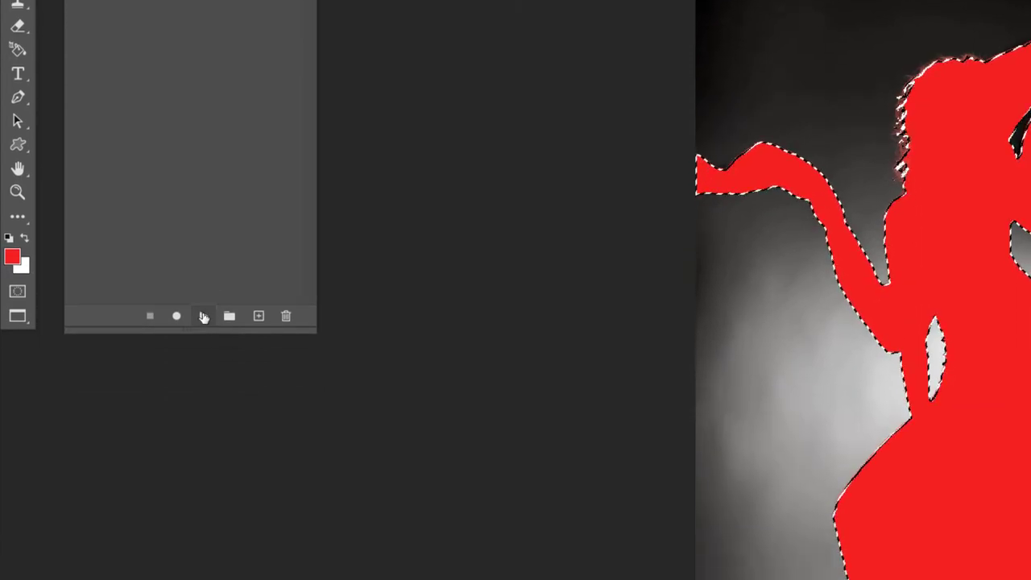
click(203, 317)
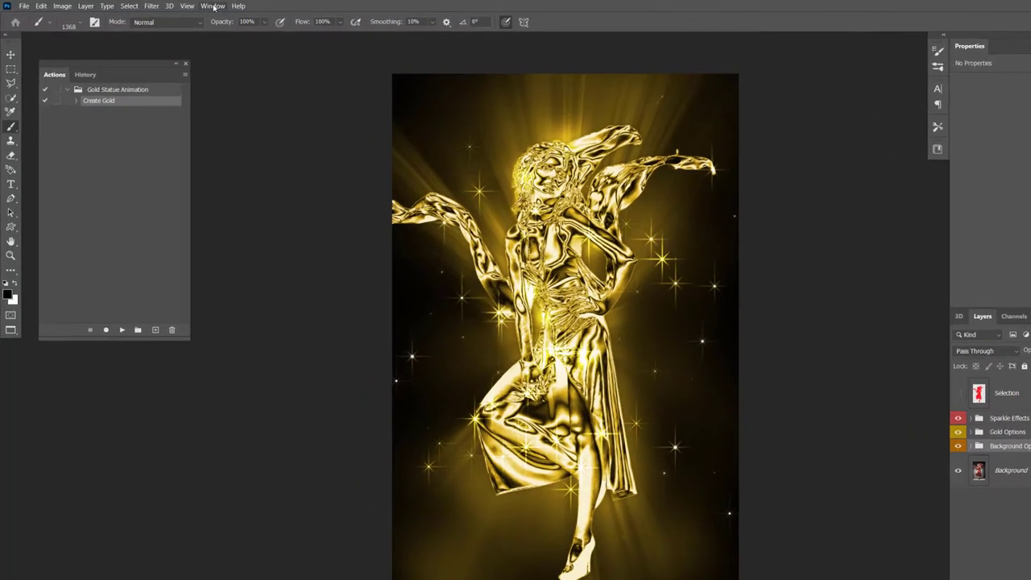
Show the Timeline panel and play a preview of the gold statue animation.
click(193, 5)
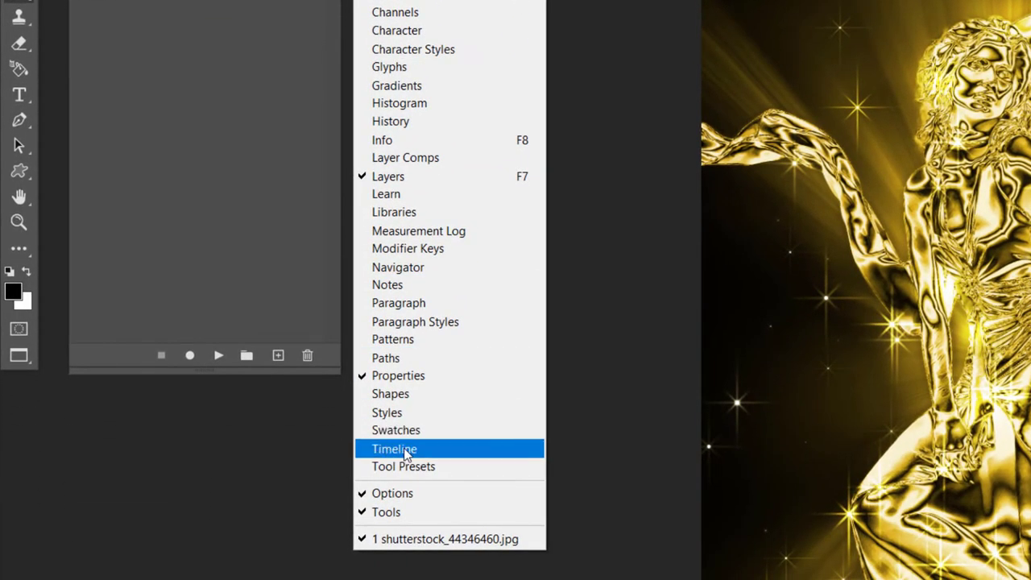
click(407, 454)
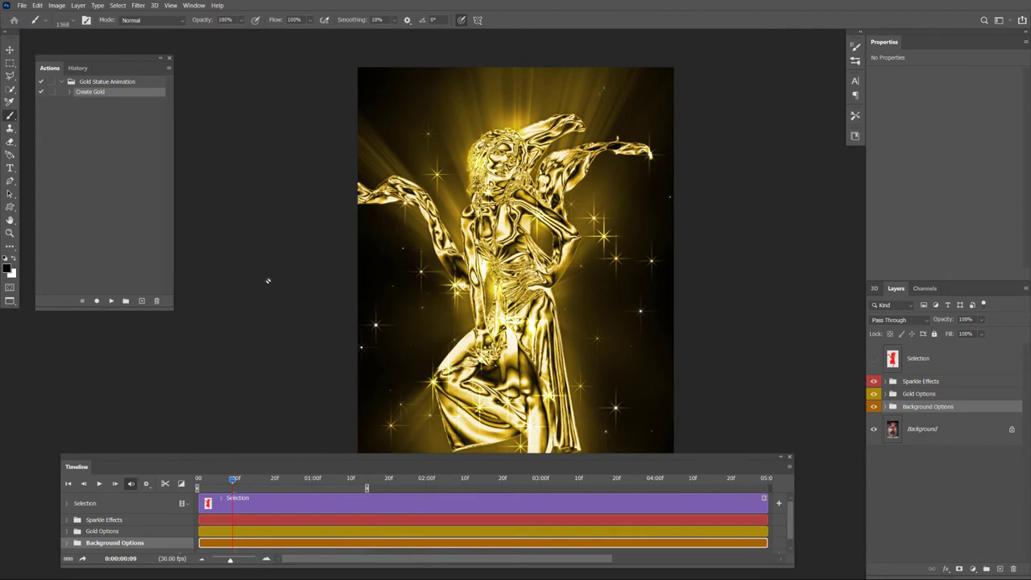
key(v)
drag(431, 340, 313, 298)
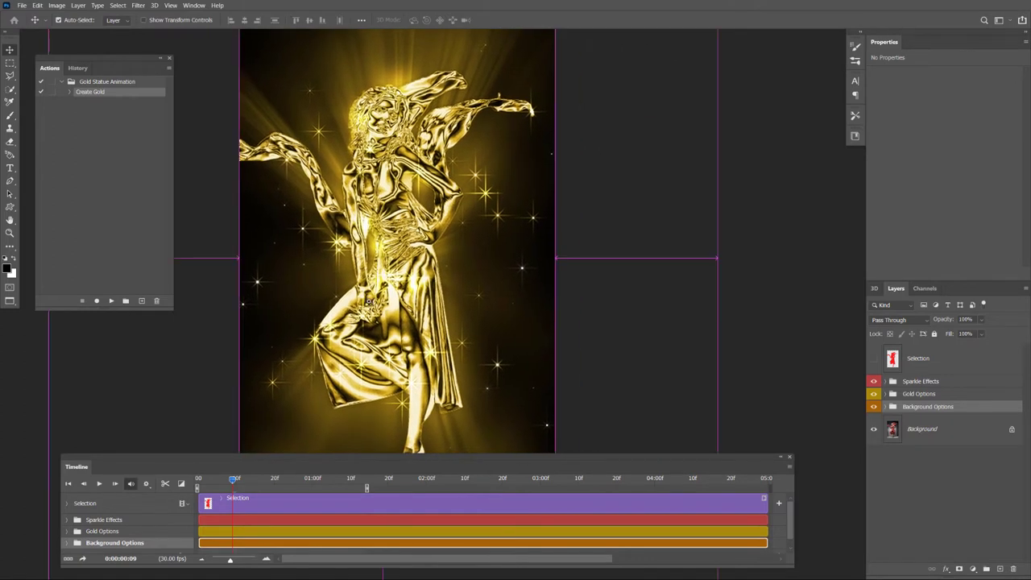
scroll(338, 294, down, 2)
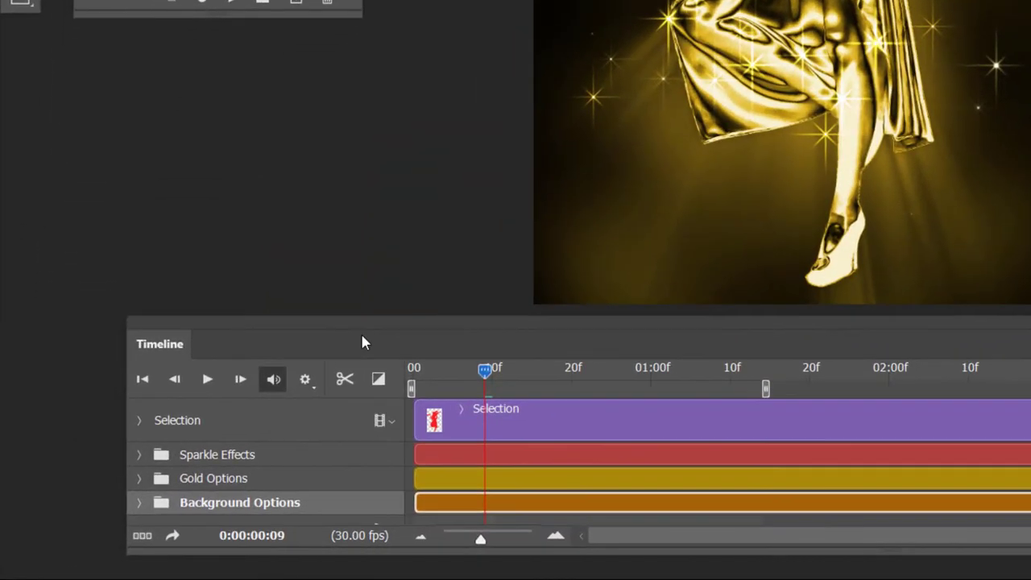
click(208, 383)
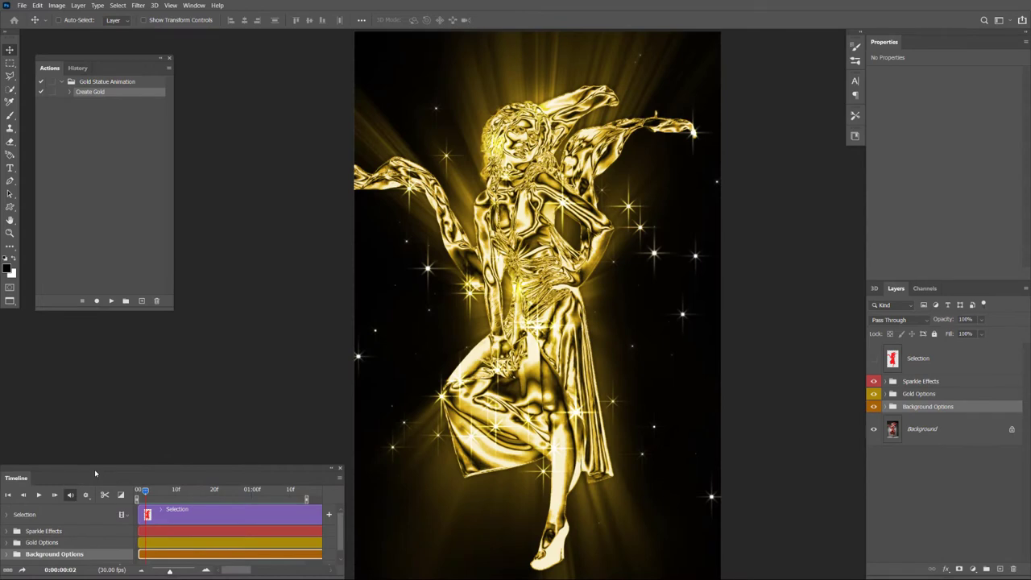
Replay the animation preview and stop it at frame 23.
click(38, 495)
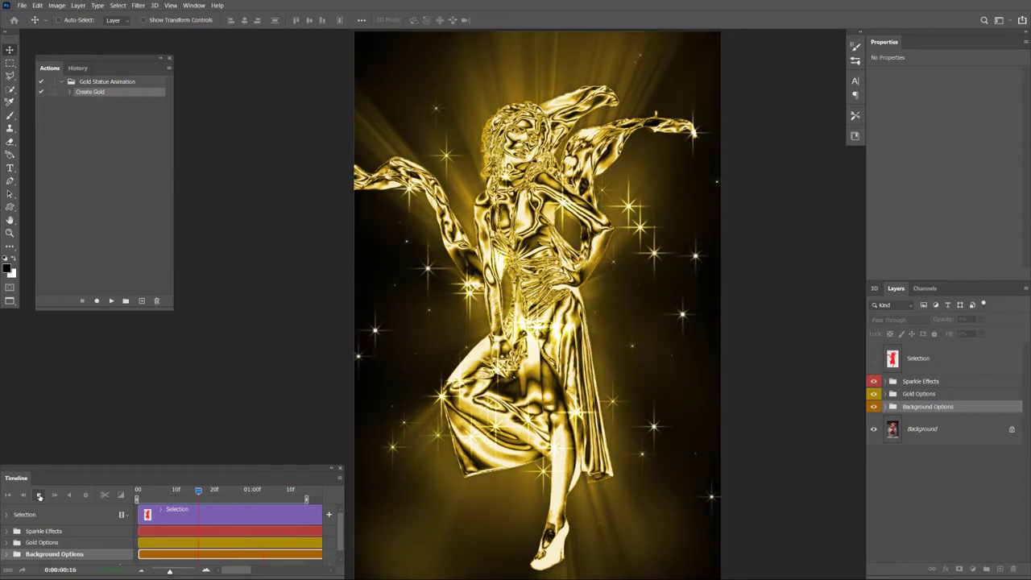
click(39, 496)
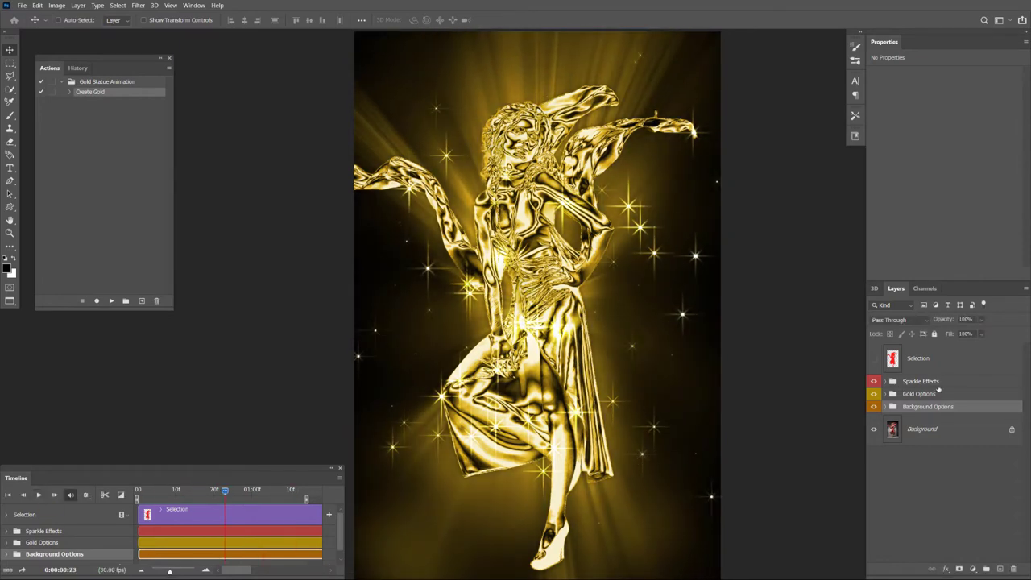
Expand the Sparkle Effects group to reveal its layers.
click(930, 385)
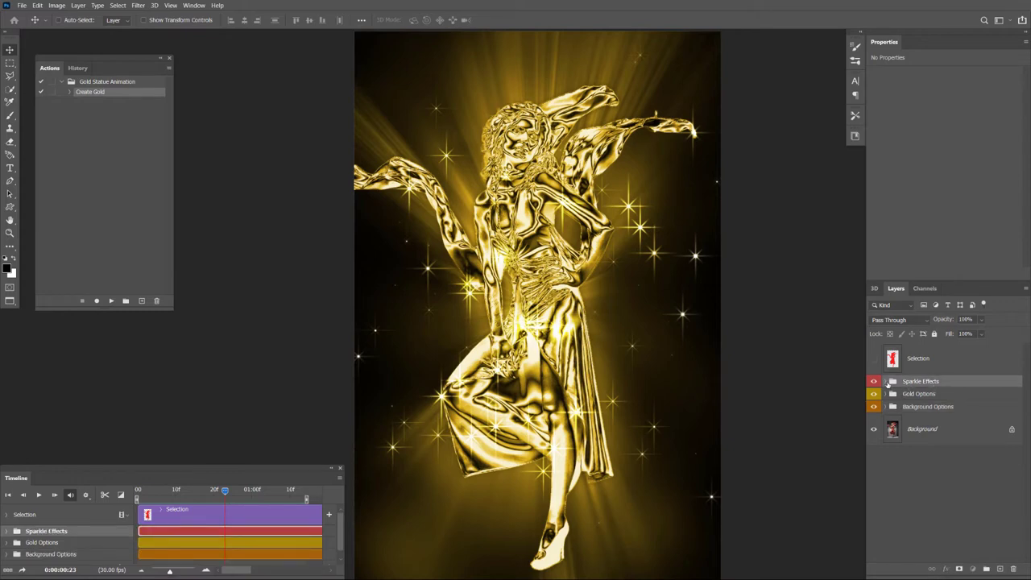
click(887, 382)
scroll(955, 425, down, 3)
scroll(955, 425, down, 2)
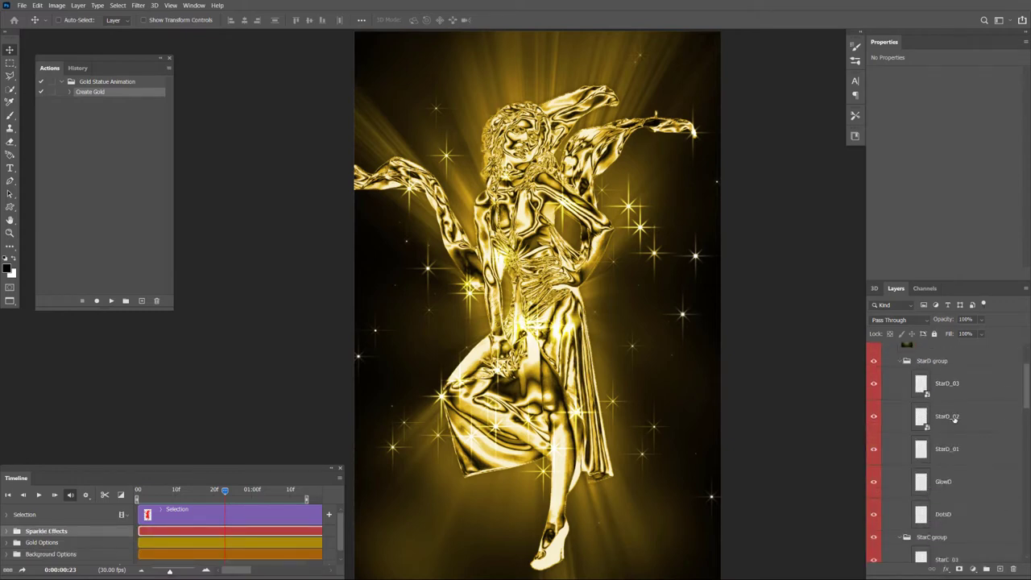
scroll(955, 418, up, 2)
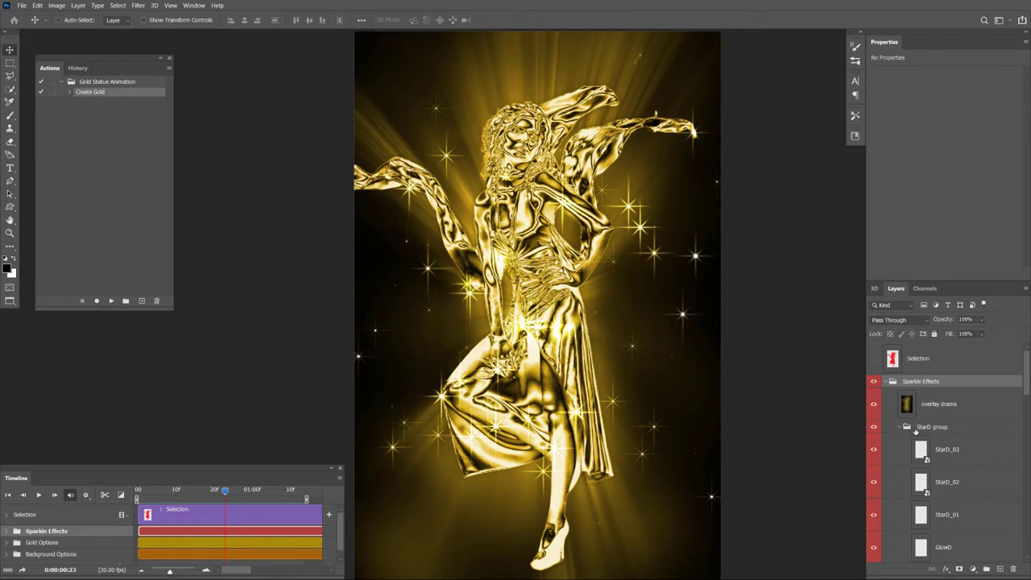
scroll(967, 433, down, 1)
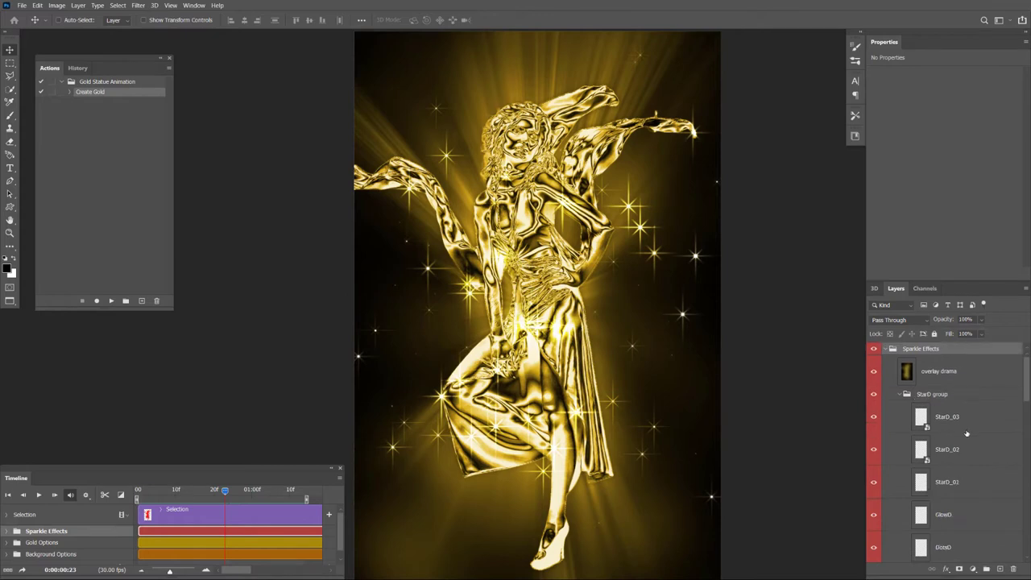
scroll(966, 433, down, 2)
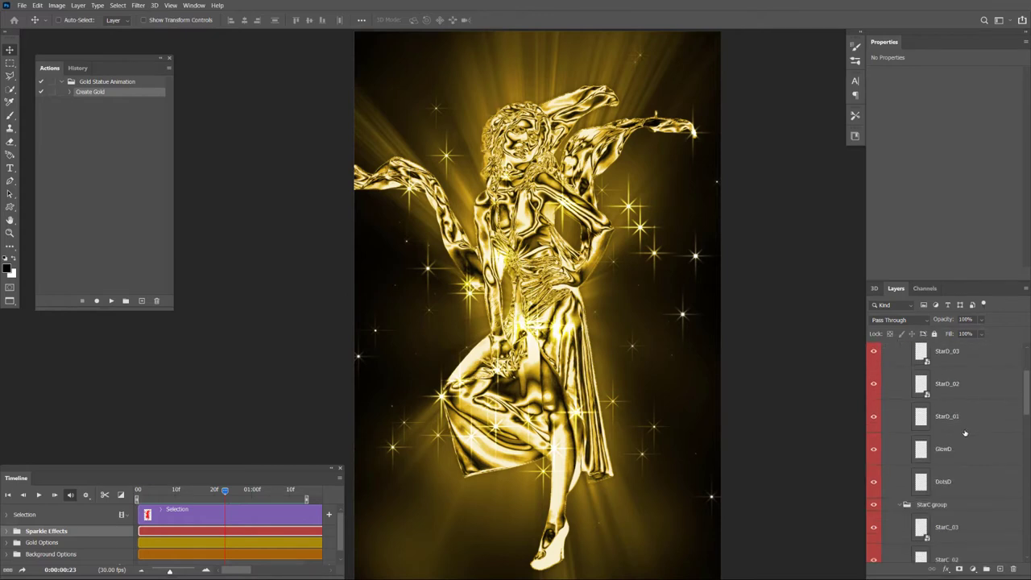
scroll(964, 433, up, 1)
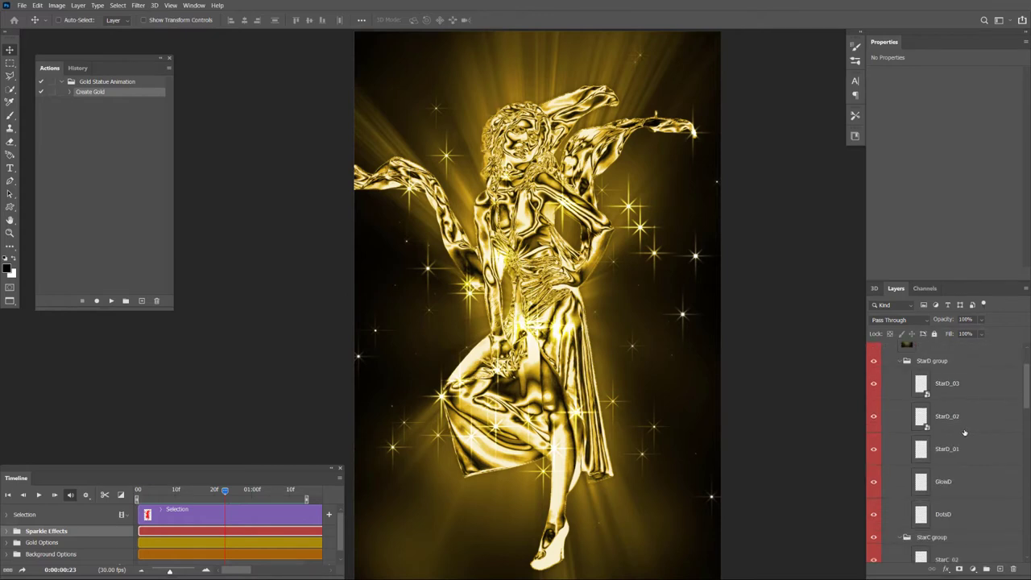
Collapse the StarD, StarC and StarB groups.
click(900, 362)
click(901, 374)
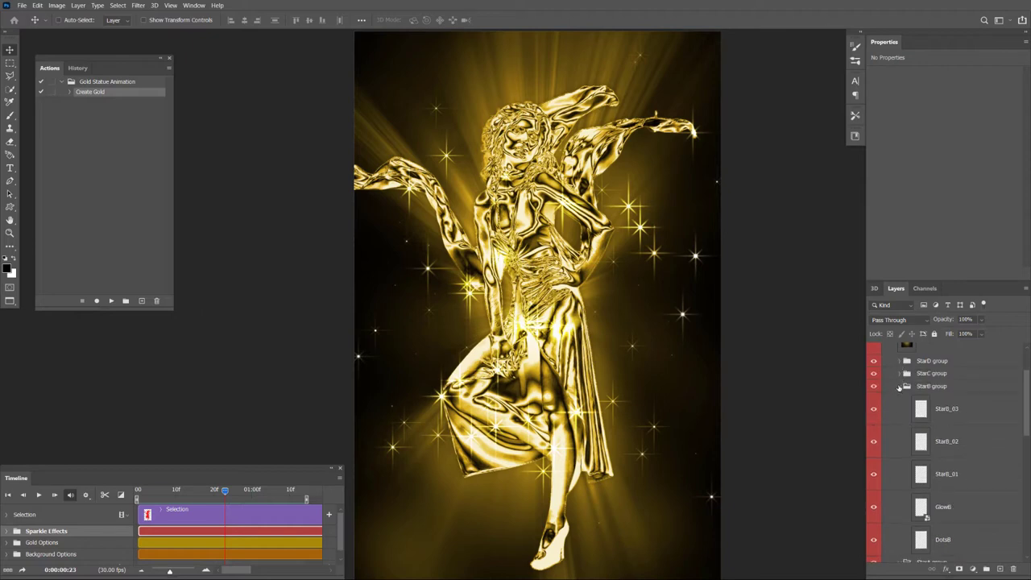
click(900, 387)
scroll(947, 403, up, 2)
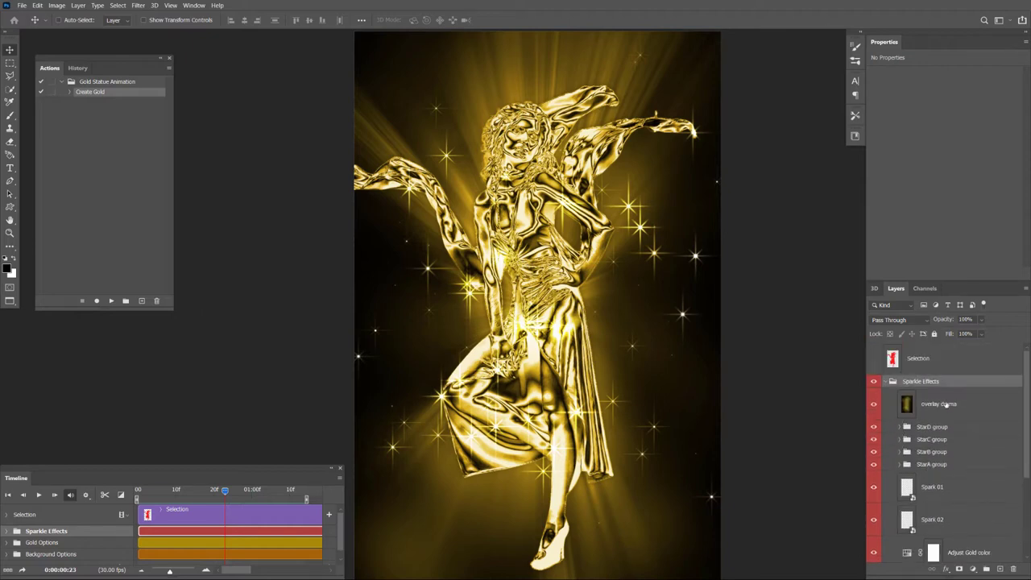
Hide the StarD and StarB sparkle groups, keeping StarC and StarA visible.
click(874, 427)
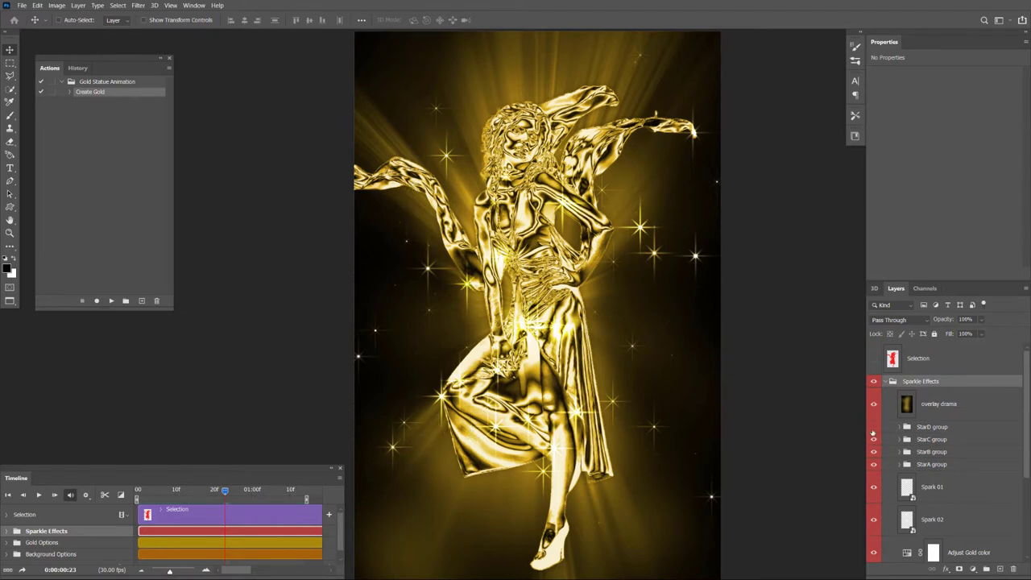
click(874, 440)
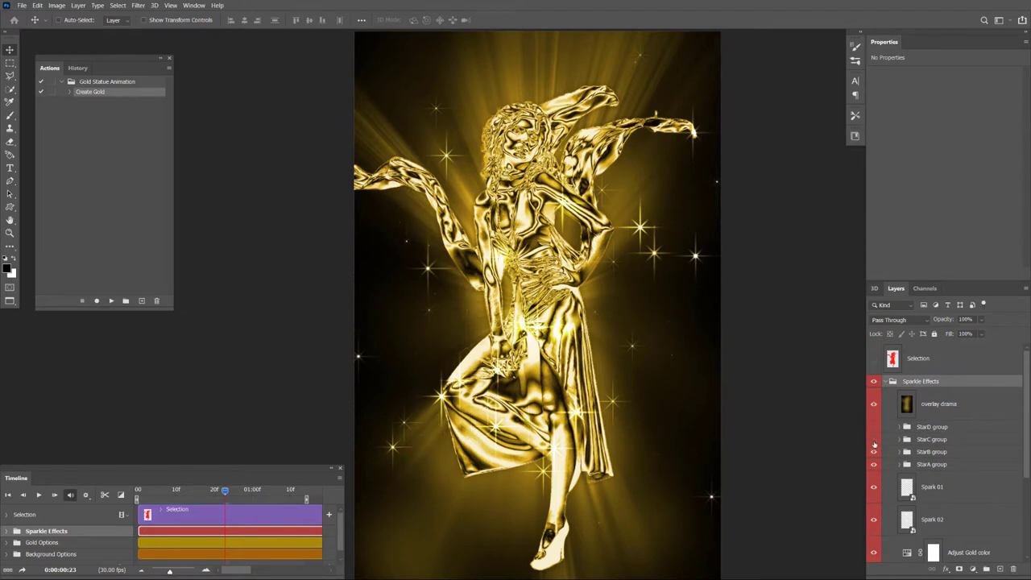
click(873, 452)
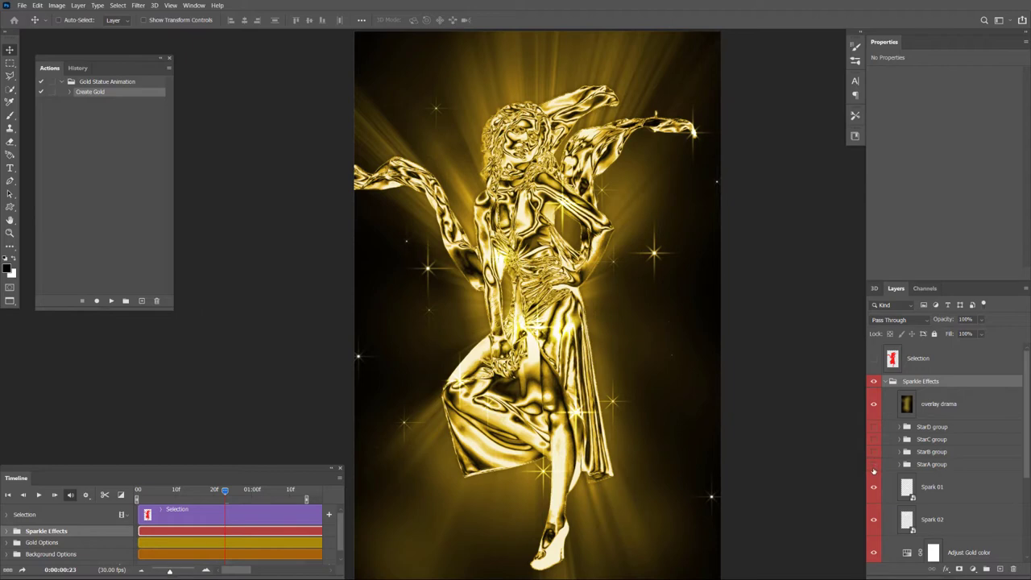
click(874, 466)
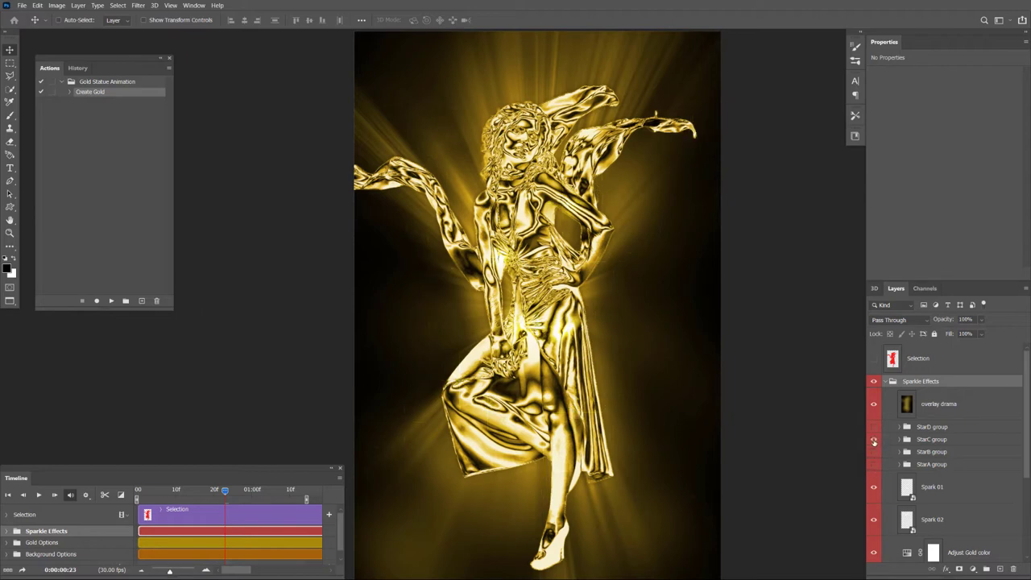
click(874, 440)
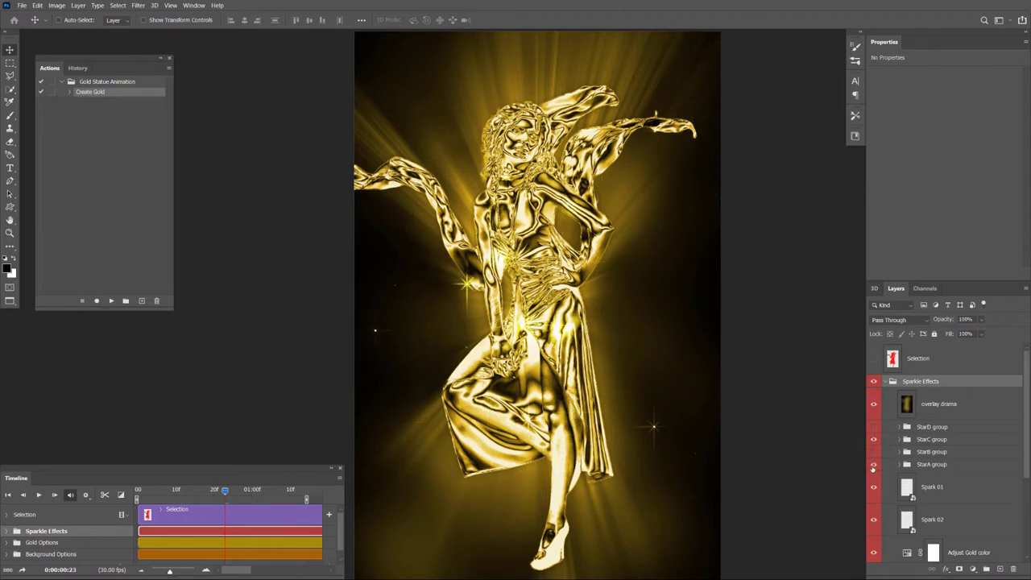
click(873, 466)
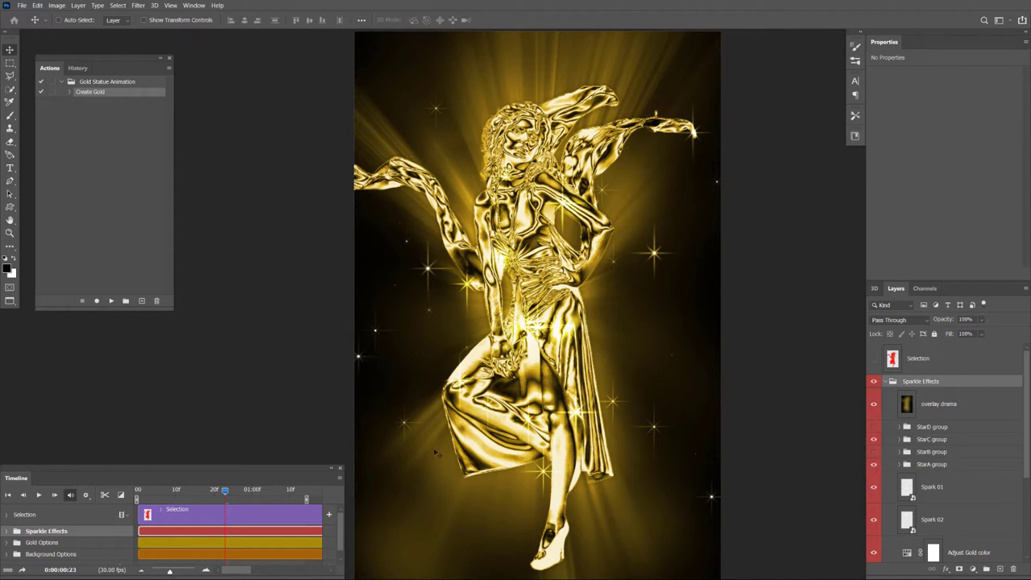
Preview the reduced sparkles, then make the Spark 01 layer visible again.
click(39, 495)
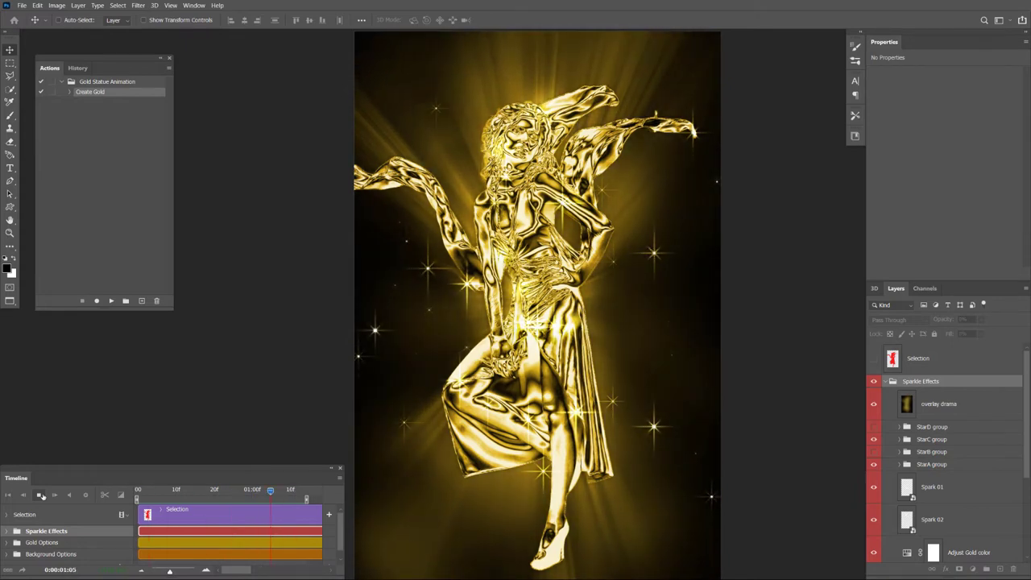
click(38, 494)
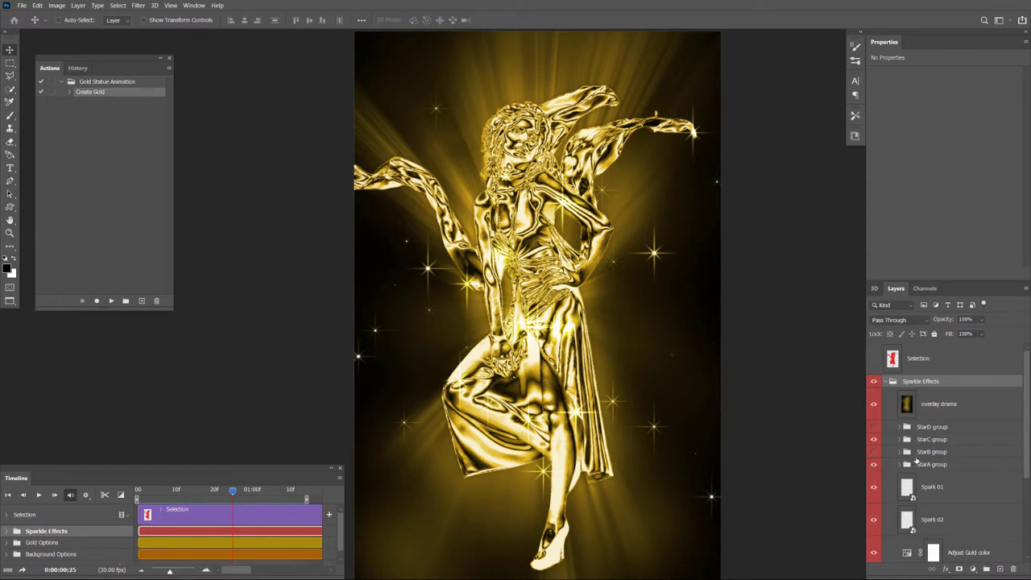
drag(1028, 447, 1023, 475)
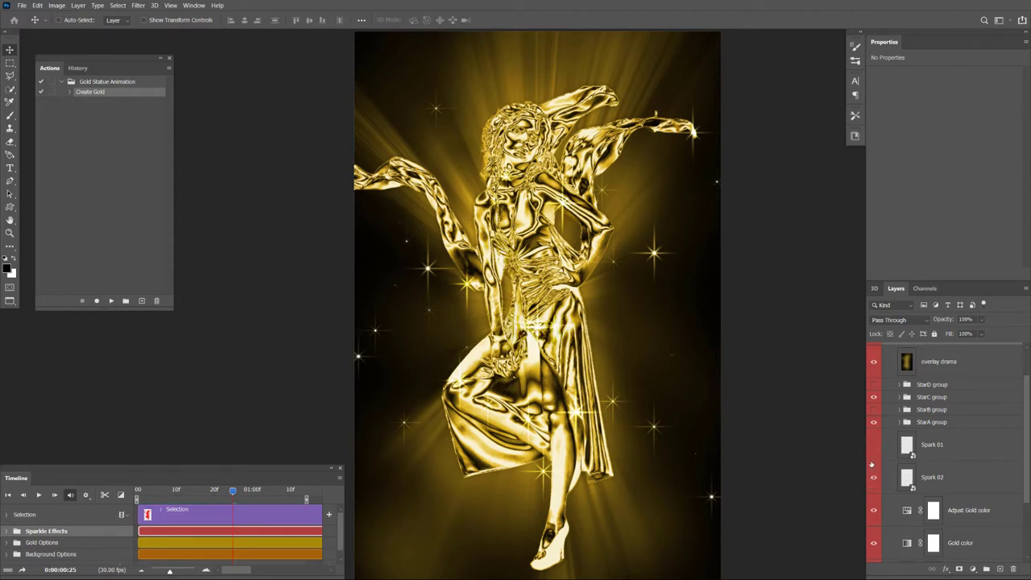
click(874, 445)
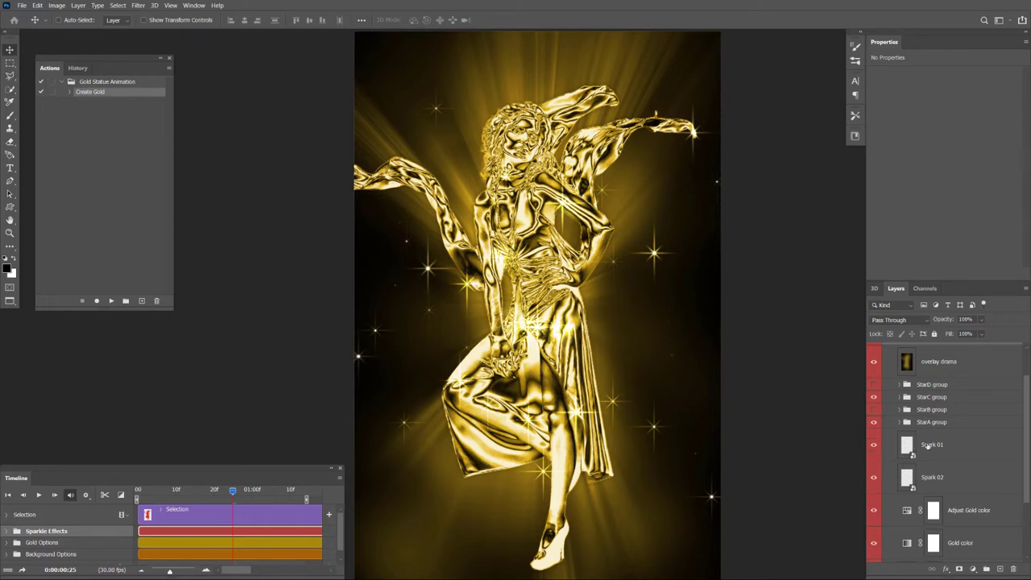
drag(1026, 448, 1022, 498)
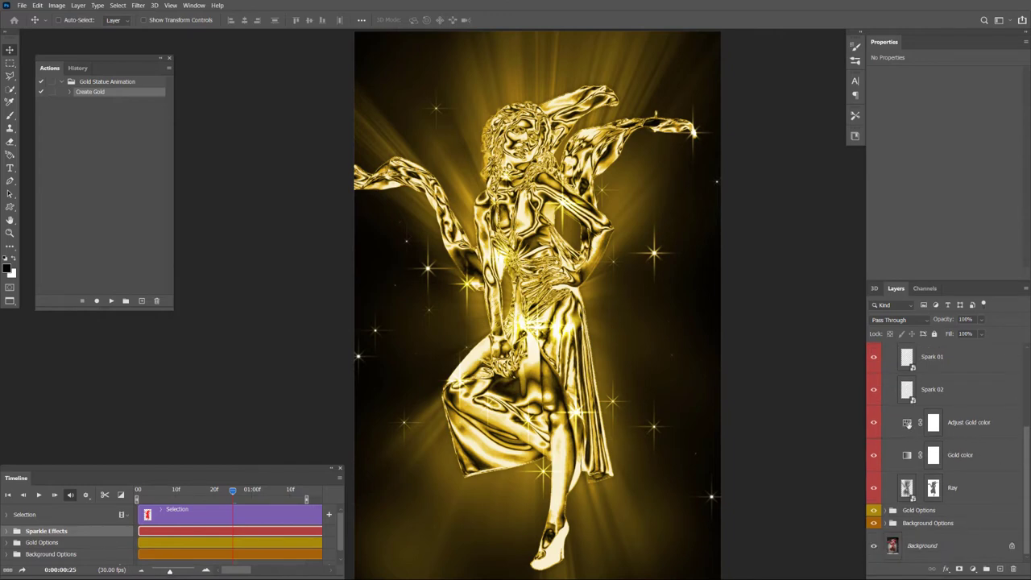
Set the Adjust Gold color hue to 200 and preview the icy-blue animation.
click(908, 424)
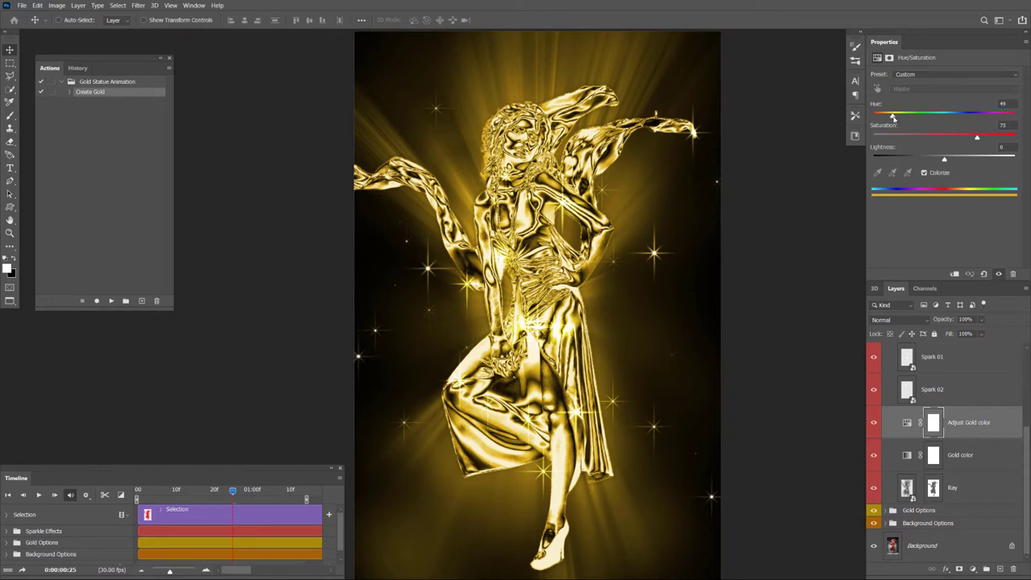
mouse_move(893, 118)
mouse_down()
mouse_move(939, 117)
mouse_move(882, 117)
mouse_move(954, 125)
mouse_up()
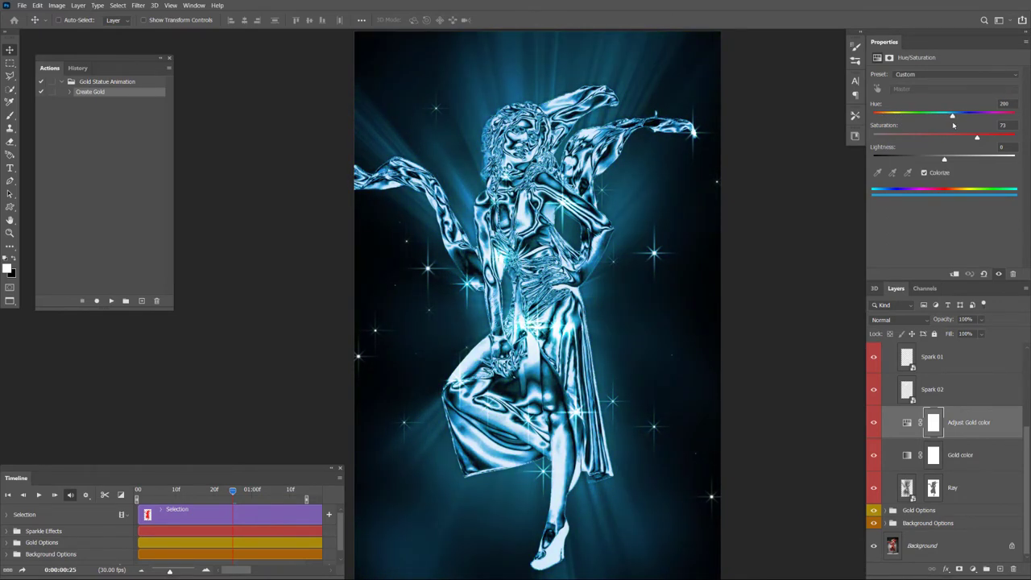
click(38, 495)
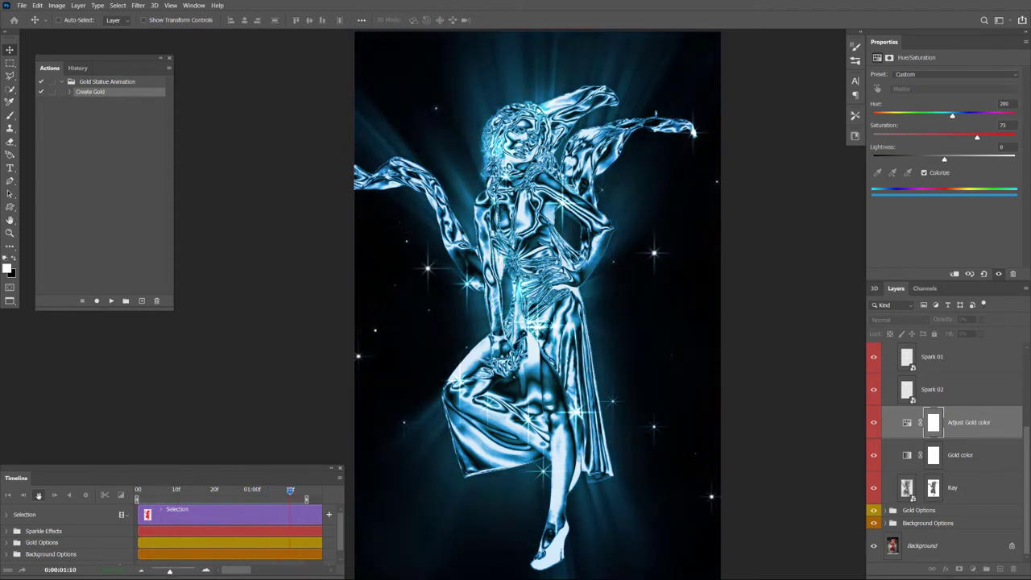
click(38, 495)
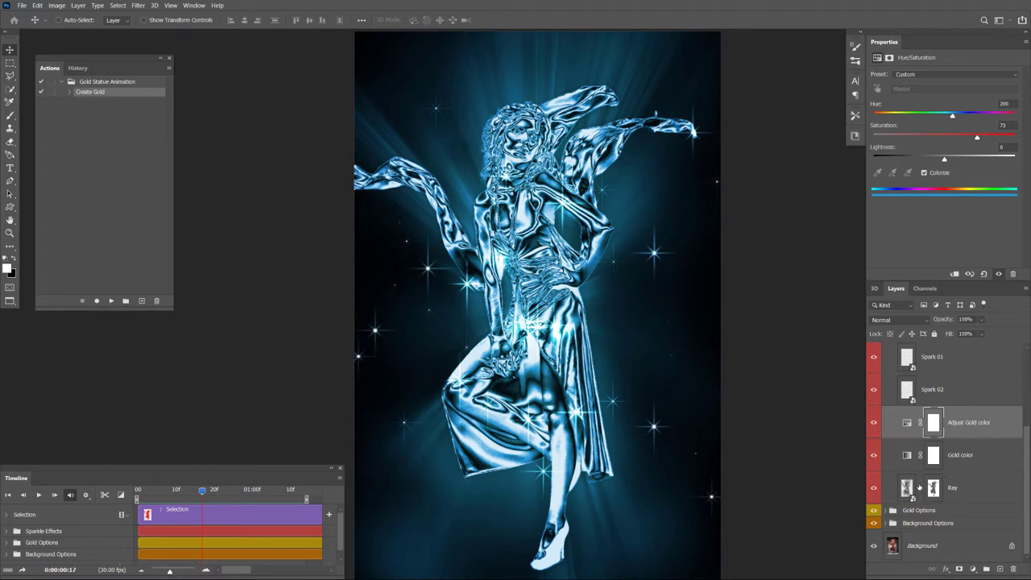
Hide Adjust Gold color and Medium Gold, then preview the Basic Gold statue.
click(893, 510)
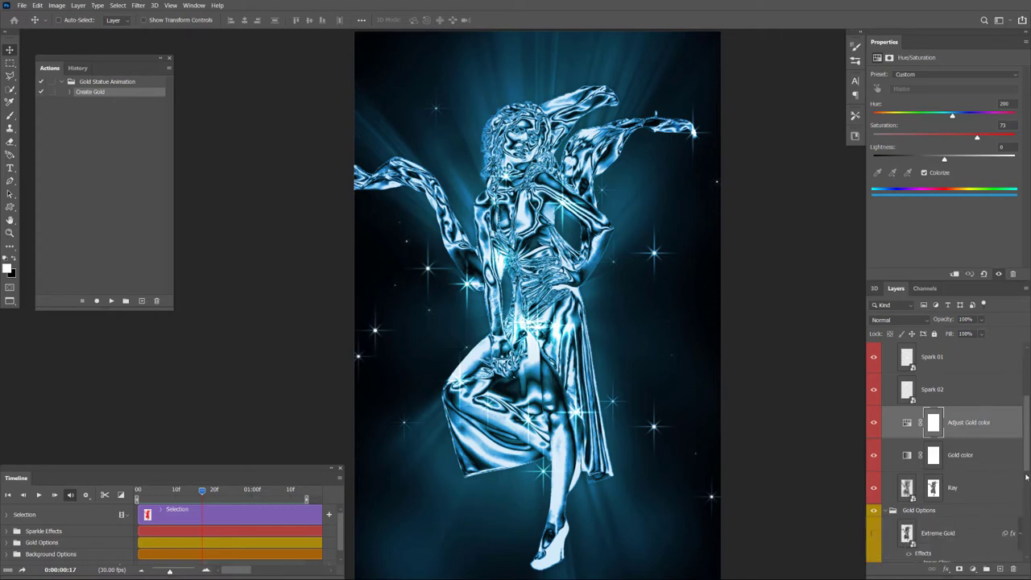
drag(1025, 445, 1028, 451)
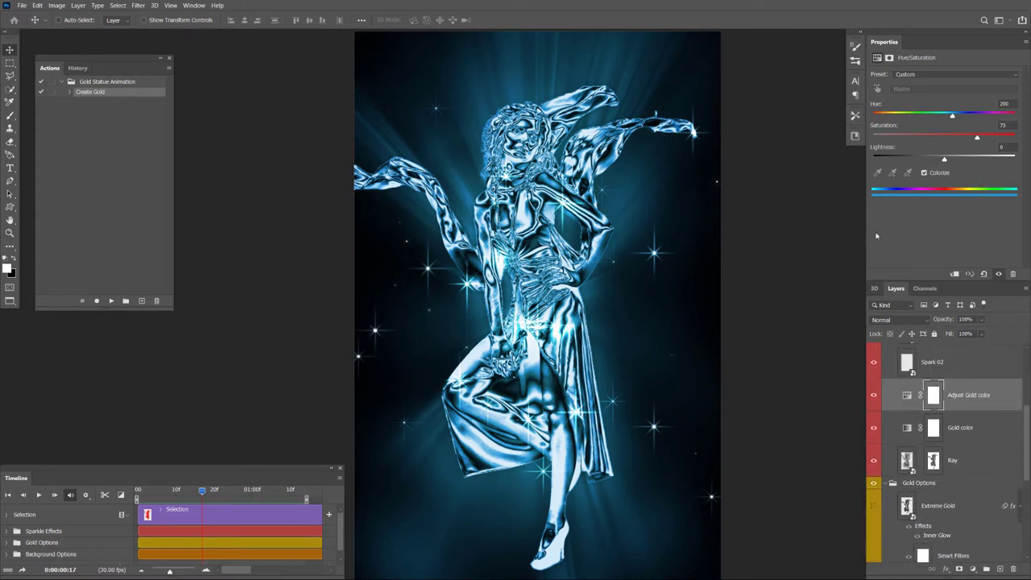
click(875, 401)
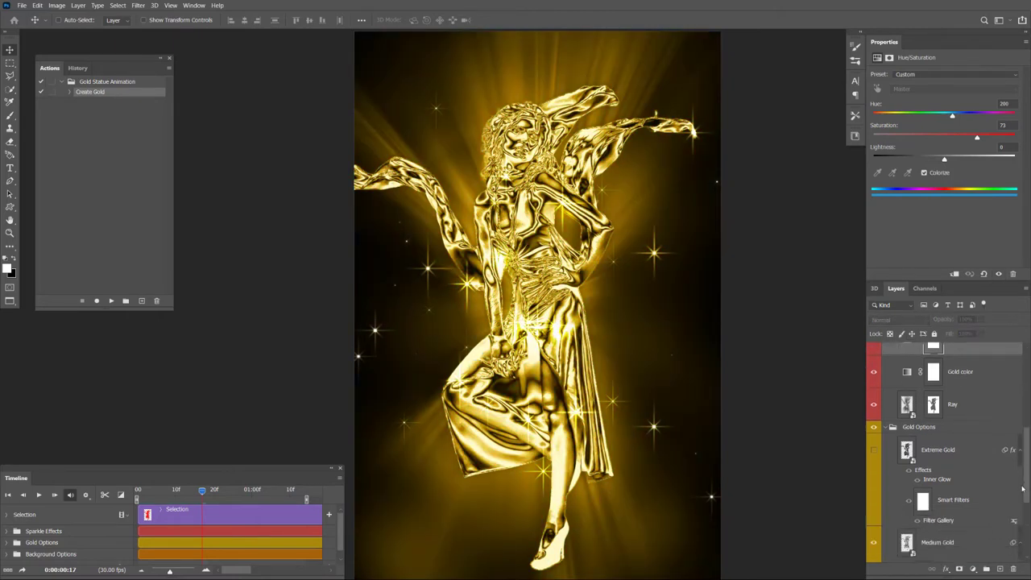
scroll(965, 463, down, 5)
scroll(966, 462, up, 2)
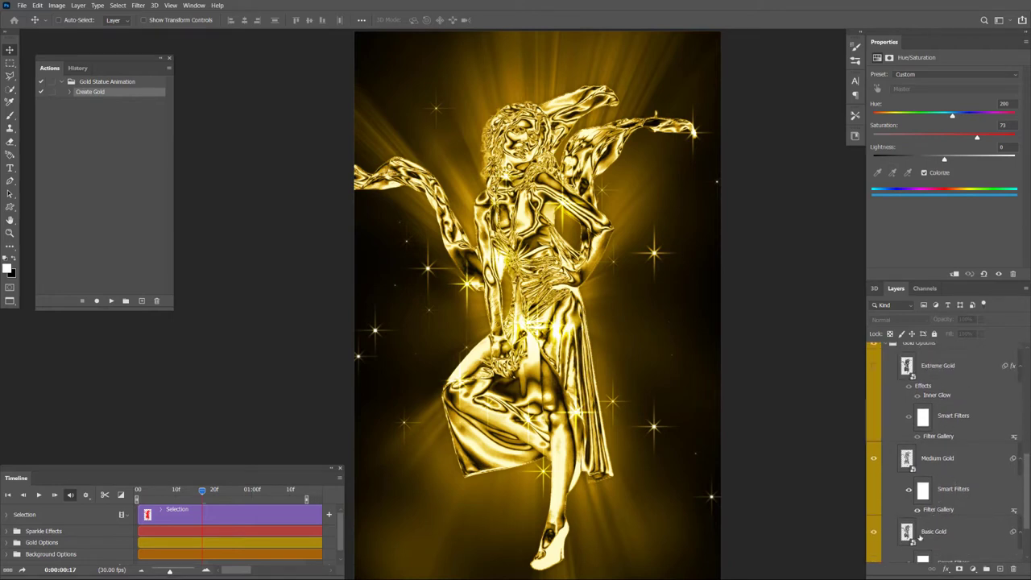
click(873, 457)
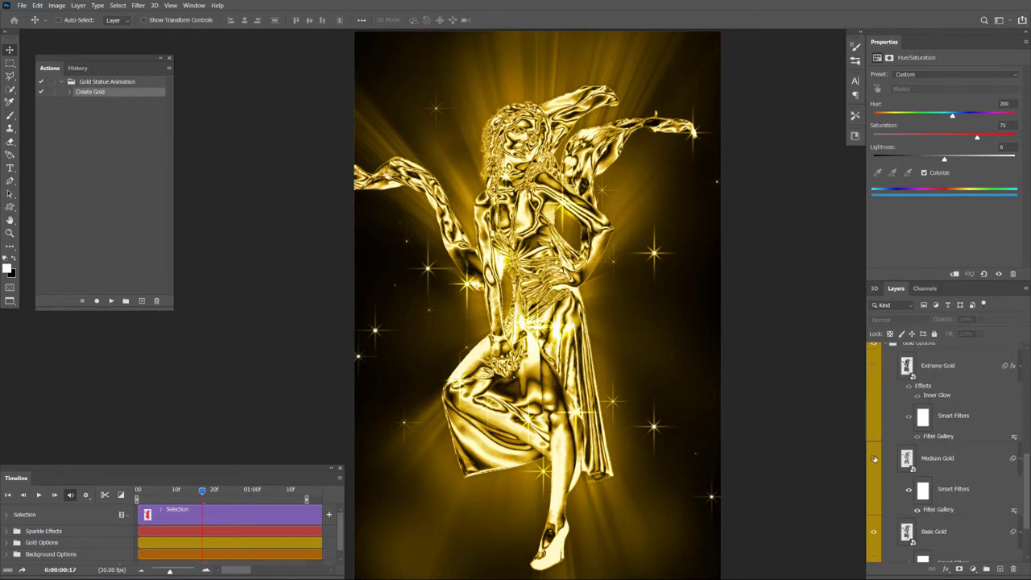
click(951, 534)
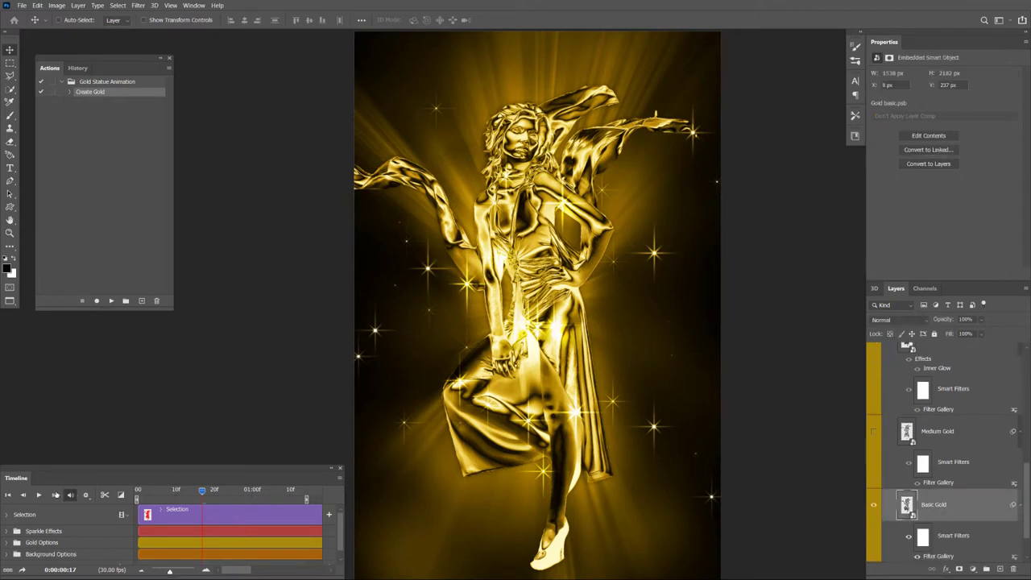
click(37, 495)
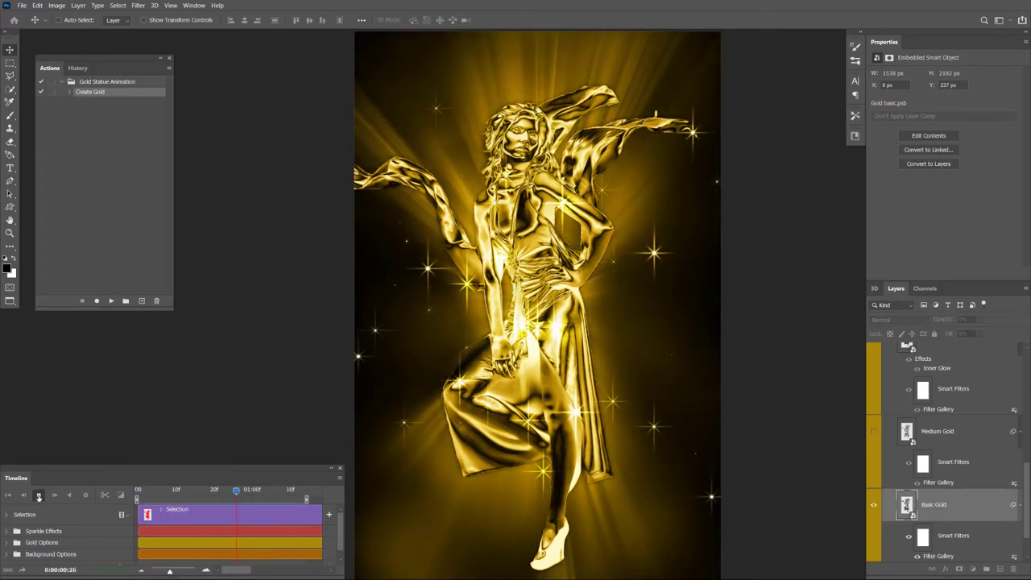
click(38, 495)
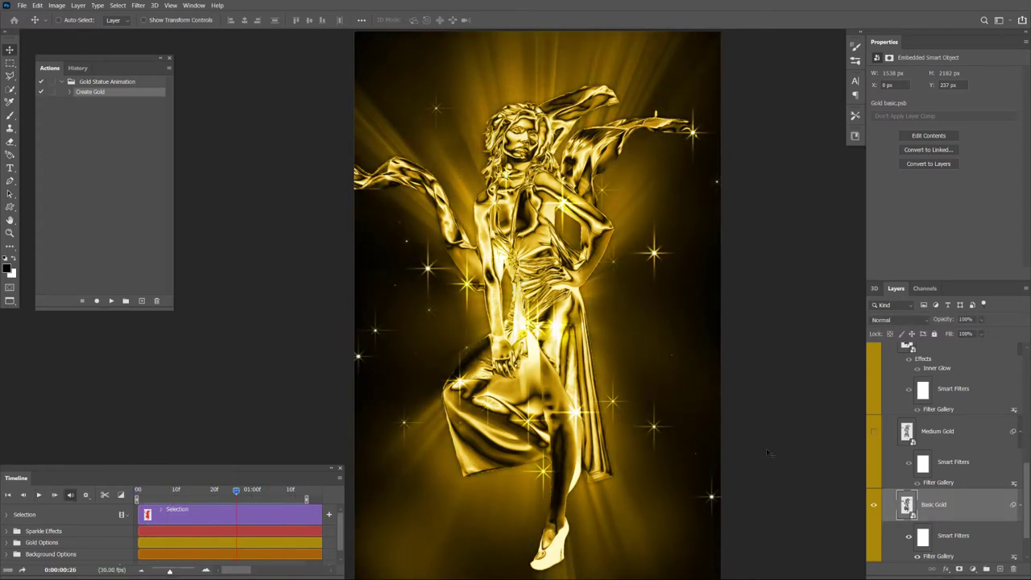
Turn on Extreme Gold and preview the animation with that look.
drag(1026, 480, 1027, 469)
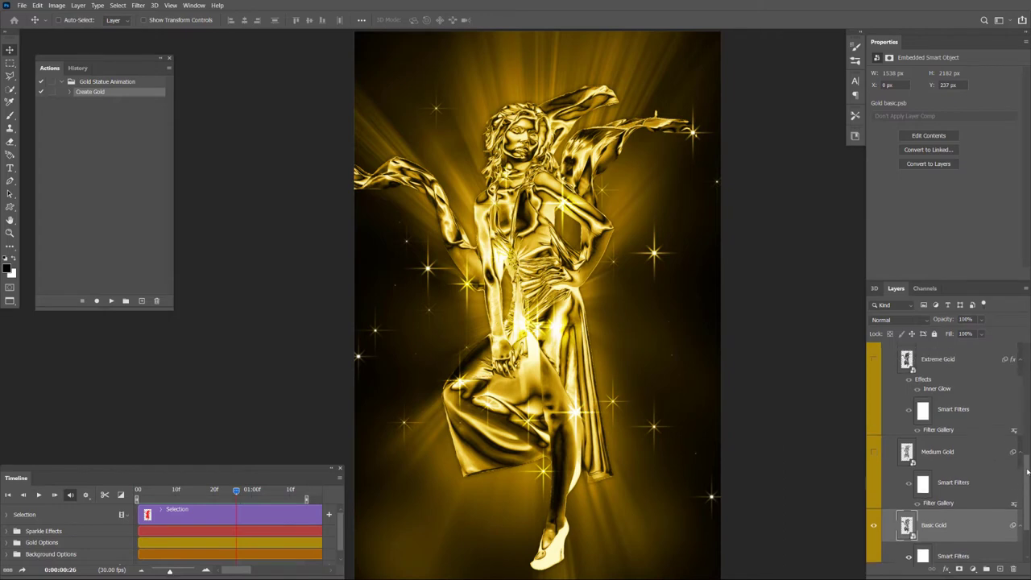
click(874, 371)
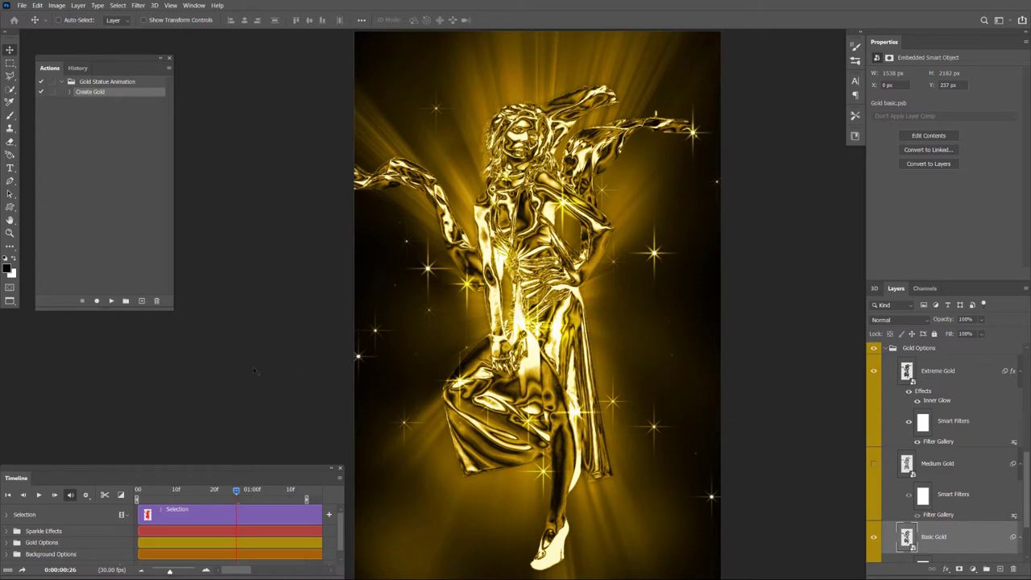
click(39, 495)
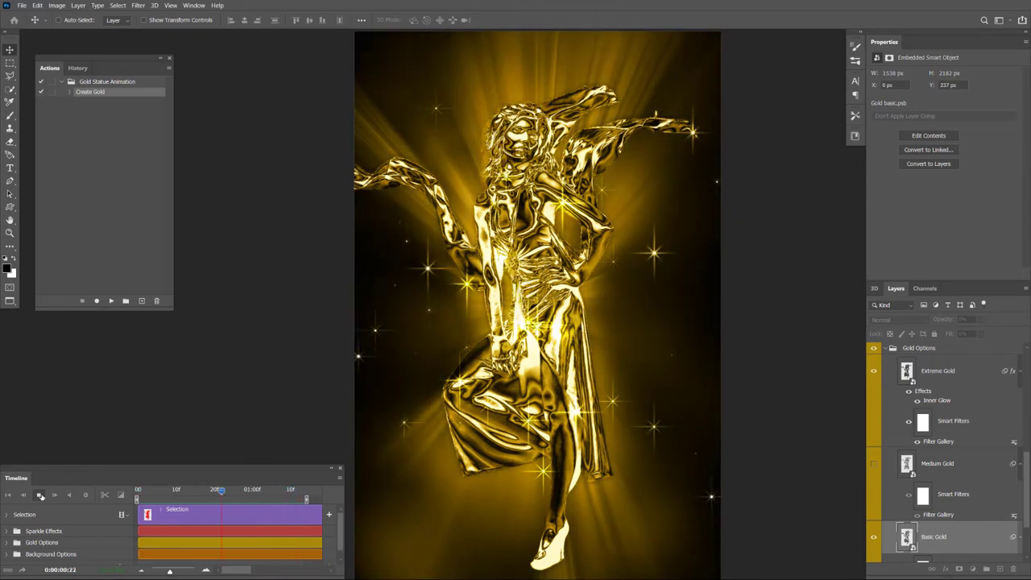
click(39, 495)
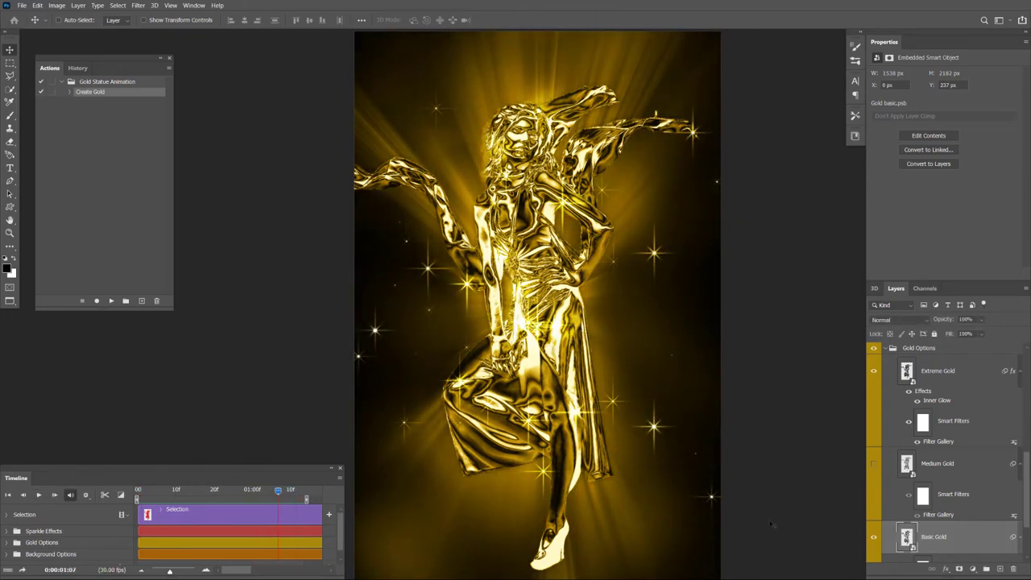
drag(1028, 484, 1026, 521)
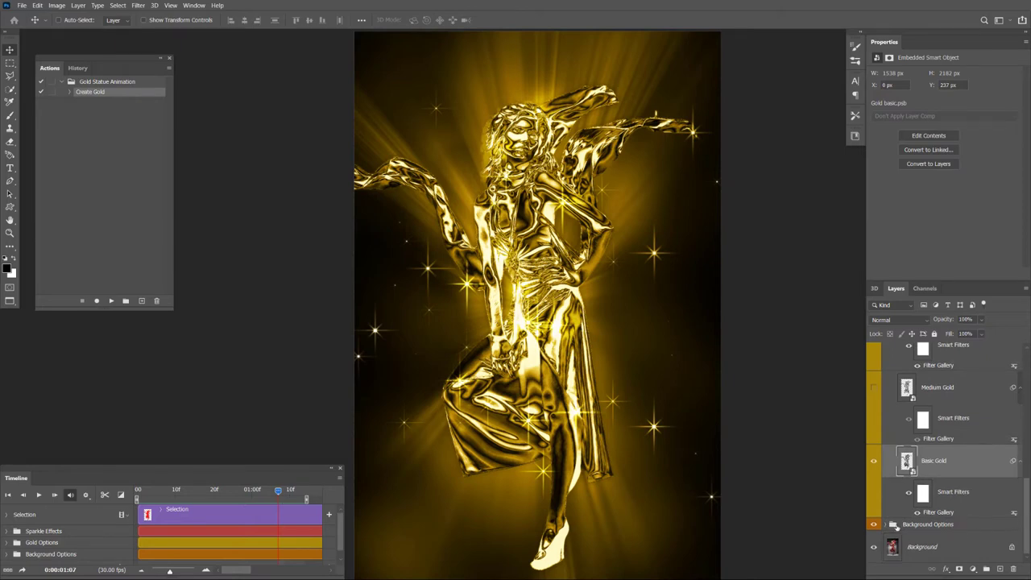
Expand Background Options and toggle the Shadow and Environment 1/2 layers off and on to compare.
click(887, 524)
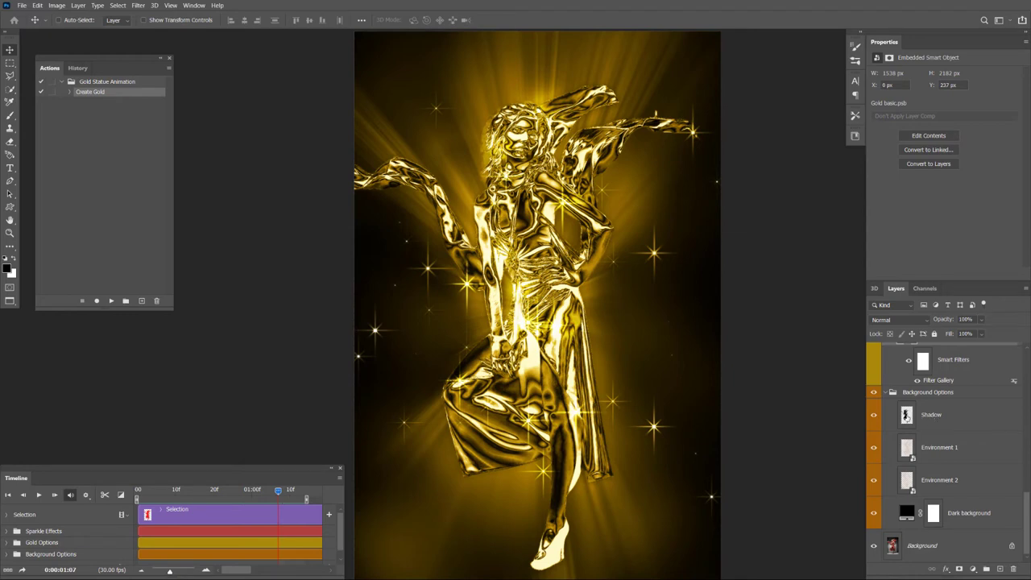
click(875, 416)
click(875, 416)
click(874, 452)
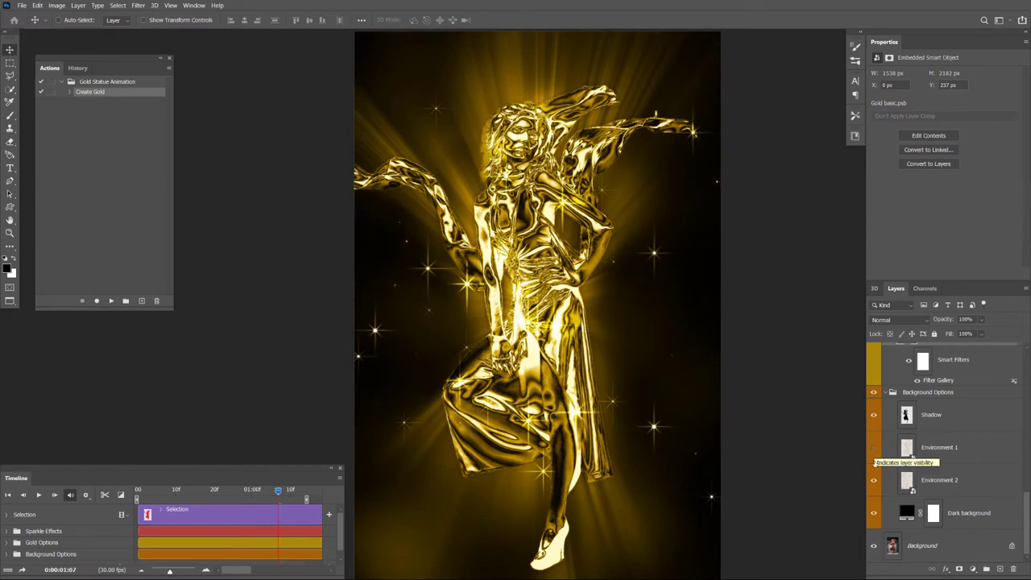
click(874, 482)
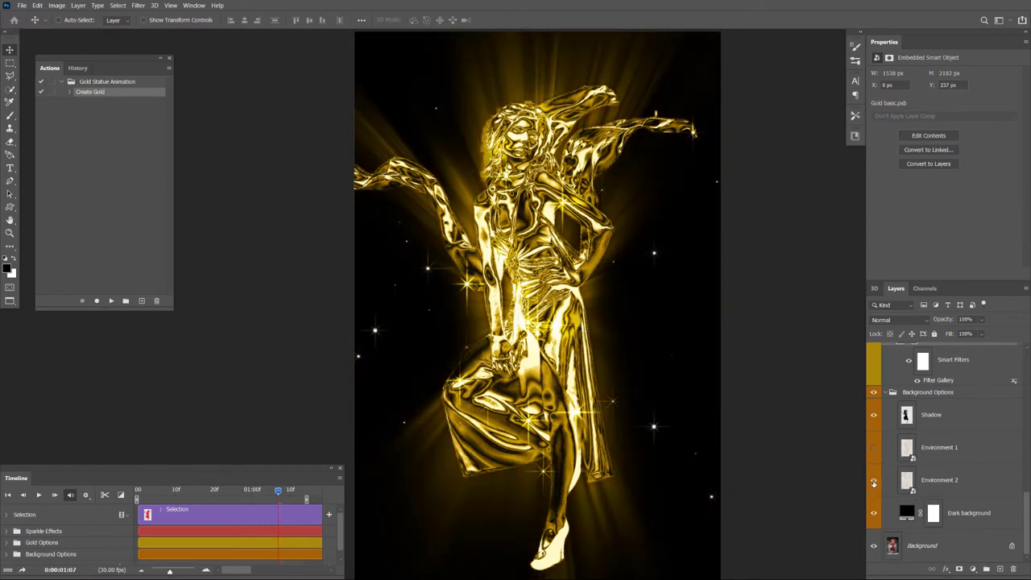
click(874, 481)
click(874, 448)
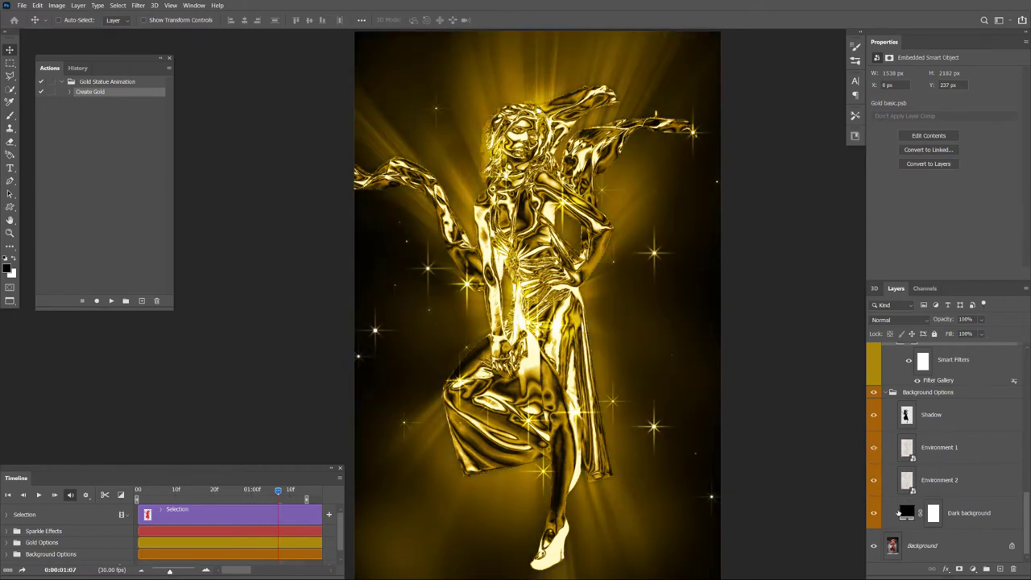
Hide the Dark background layer and preview the animation on the bright gold backdrop.
click(904, 512)
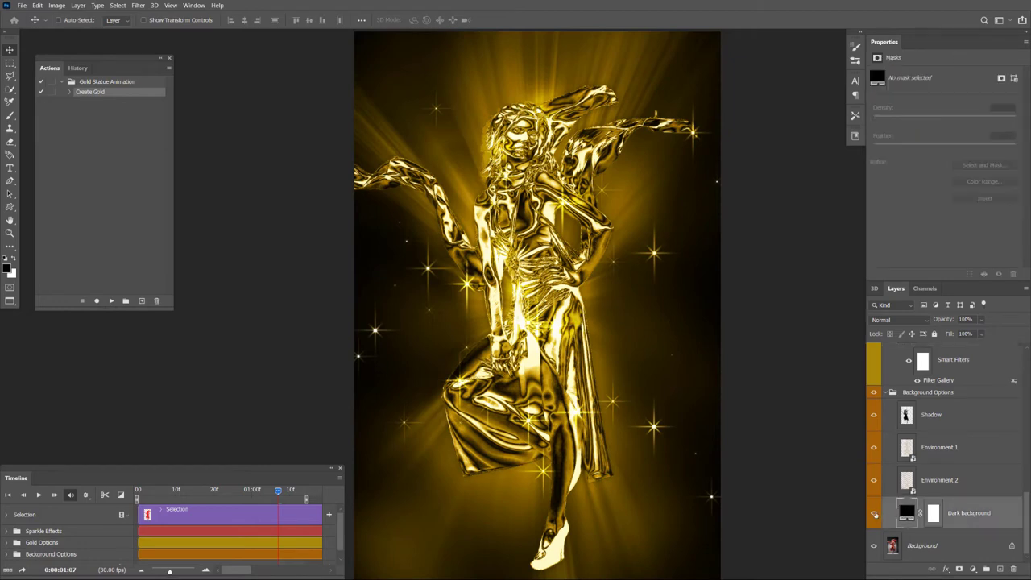
click(874, 514)
click(875, 514)
click(874, 514)
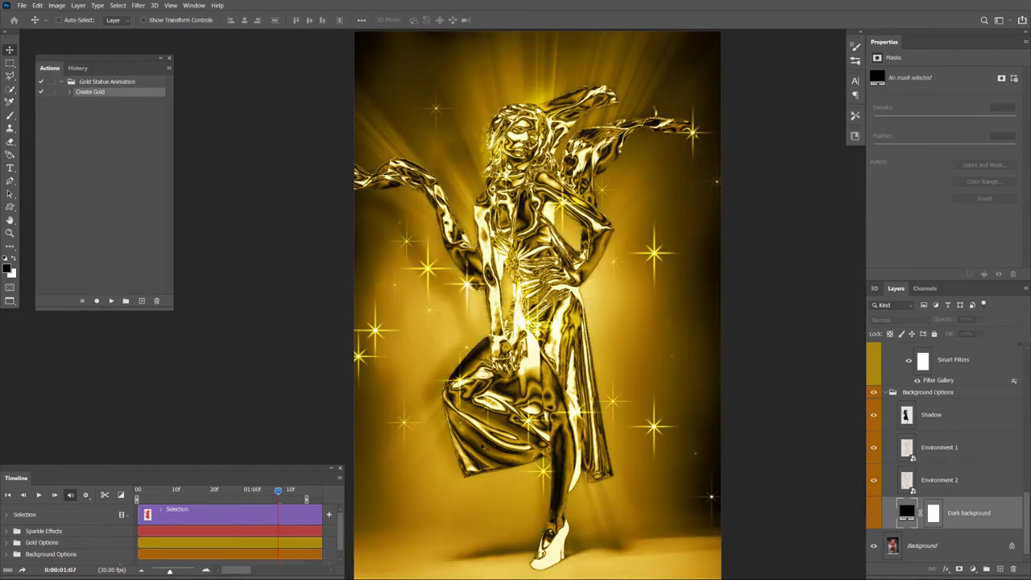
click(38, 495)
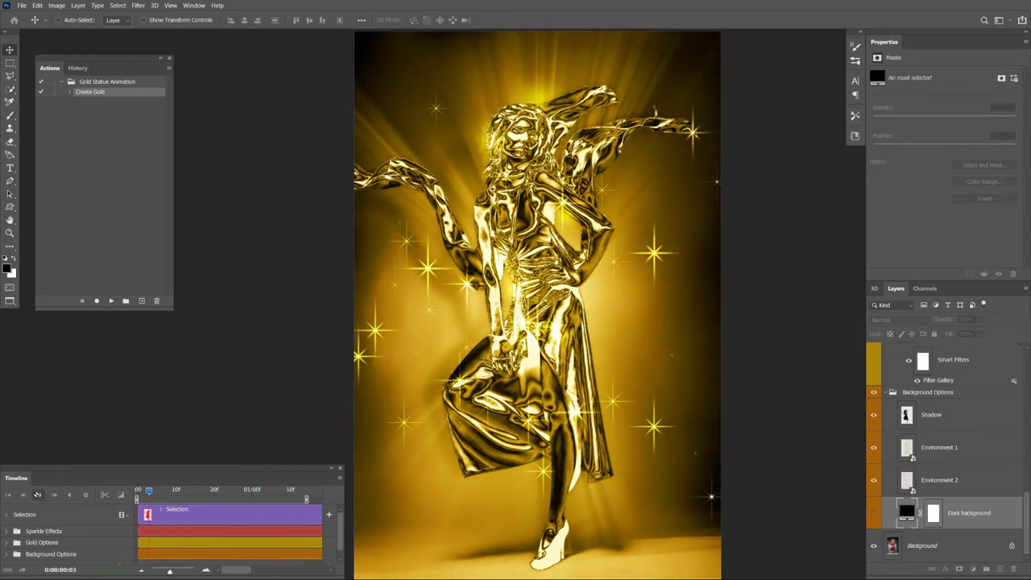
click(38, 494)
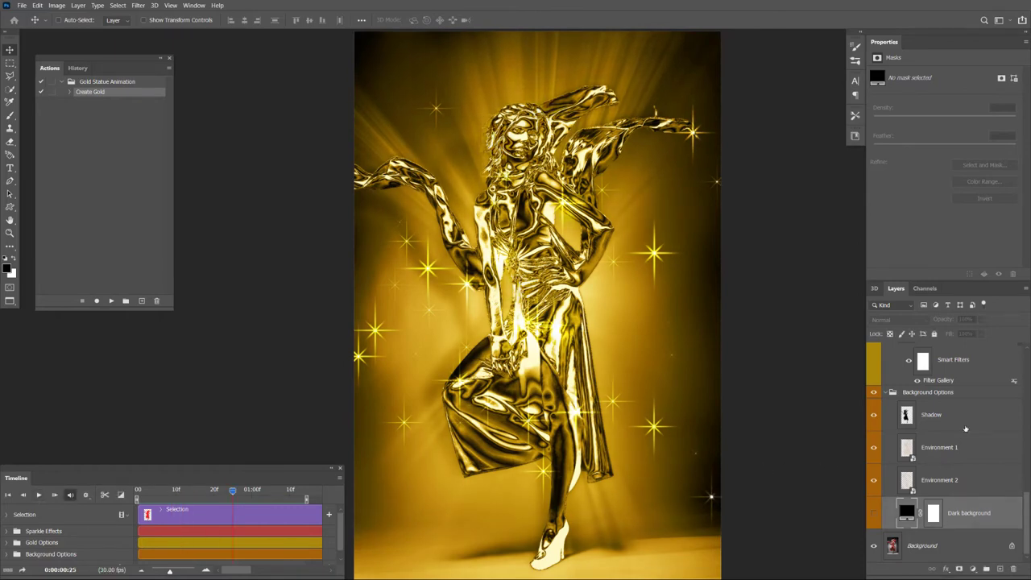
Collapse the Background and Gold Options groups, hide Spark 01, and preview the animation.
click(890, 392)
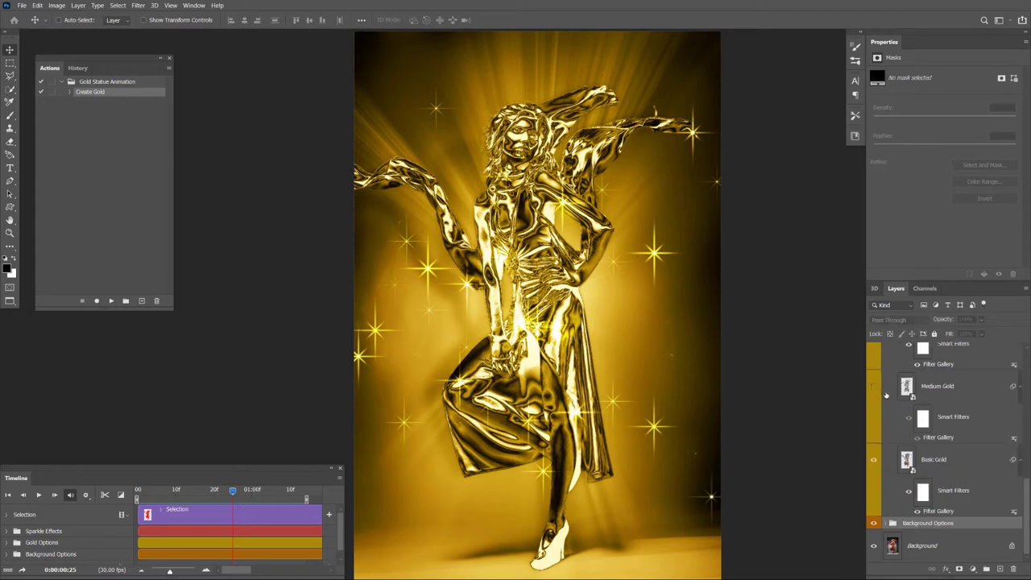
scroll(1025, 490, up, 5)
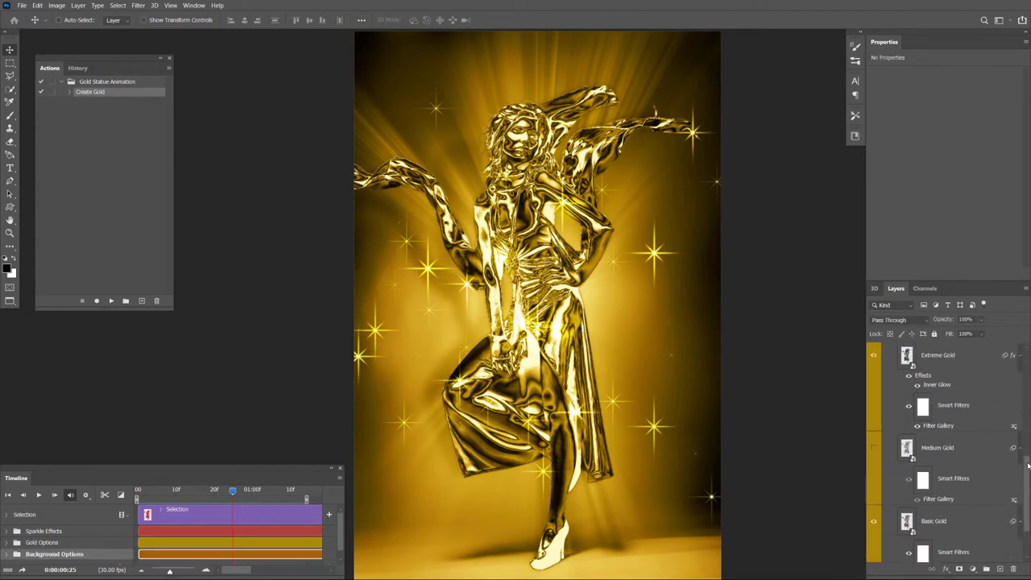
click(885, 425)
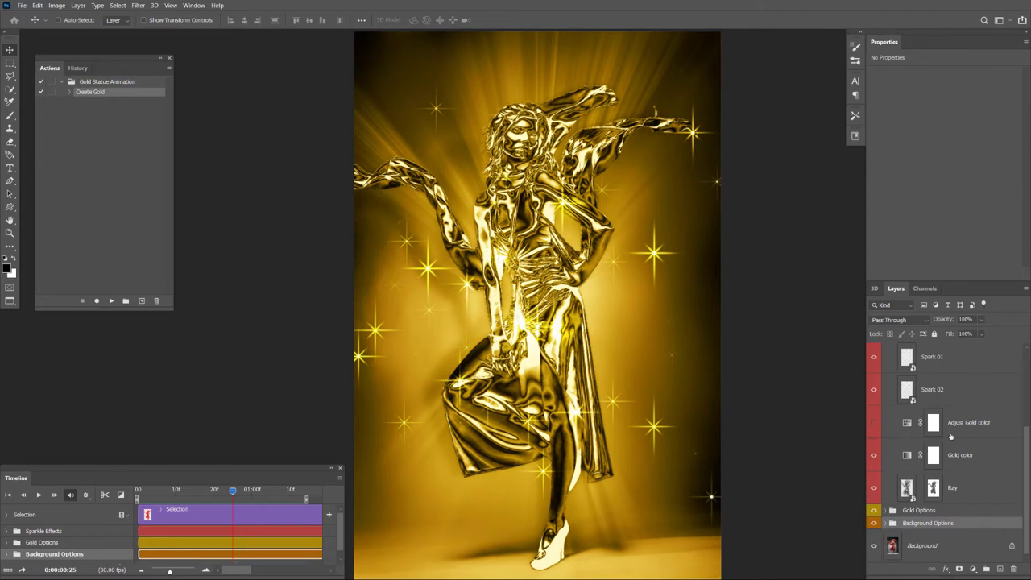
scroll(957, 449, up, 2)
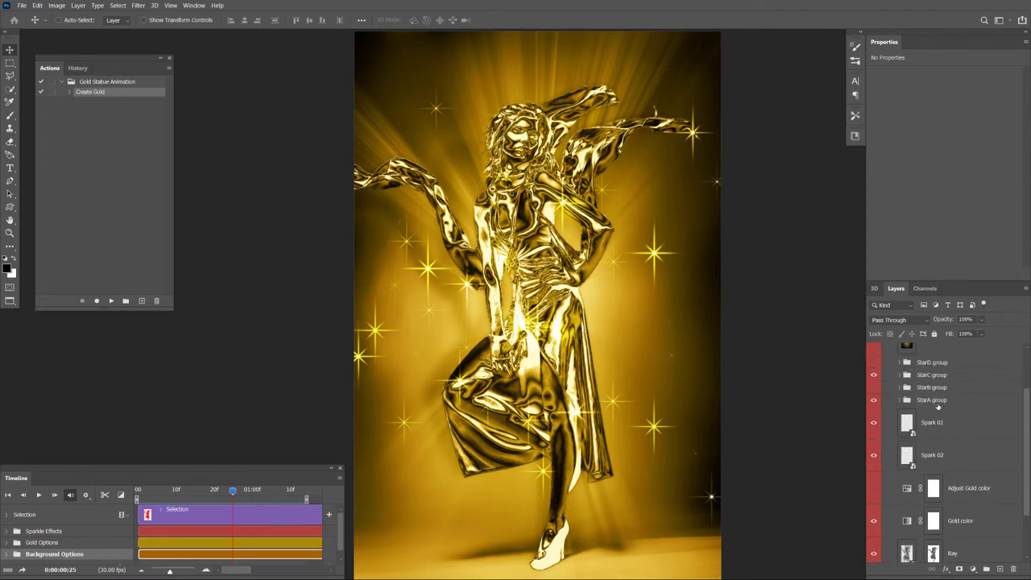
click(875, 425)
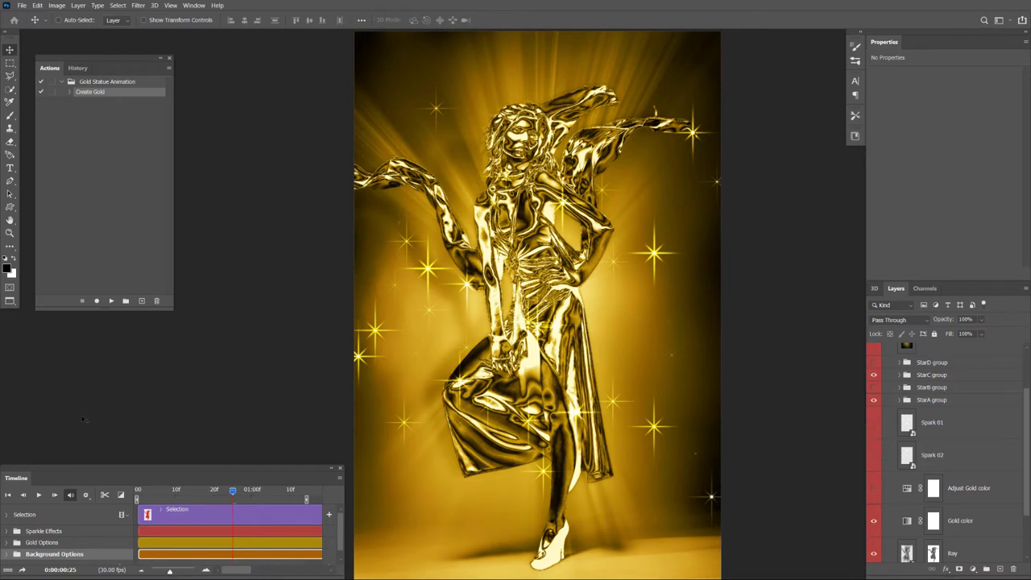
click(37, 495)
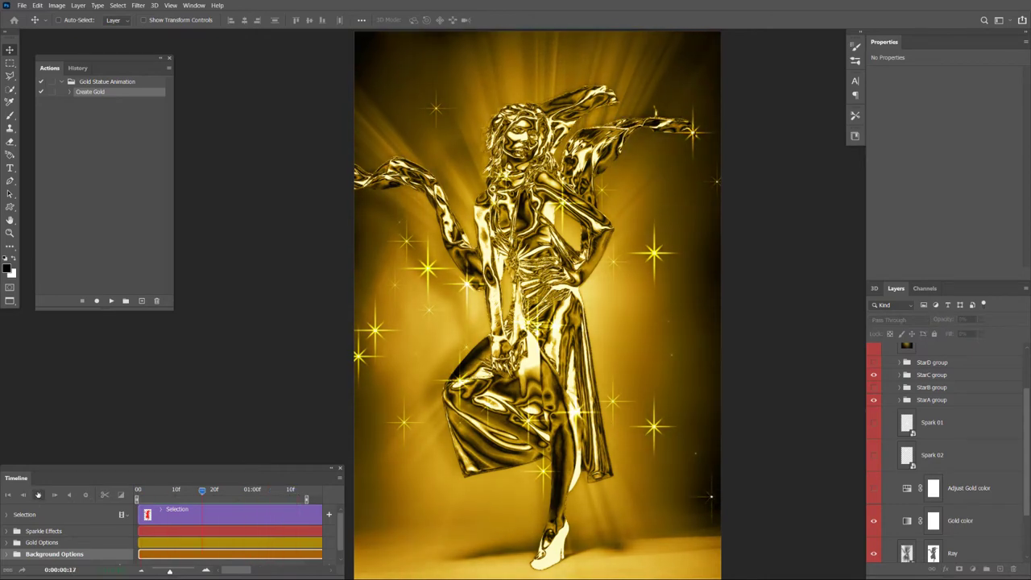
click(37, 494)
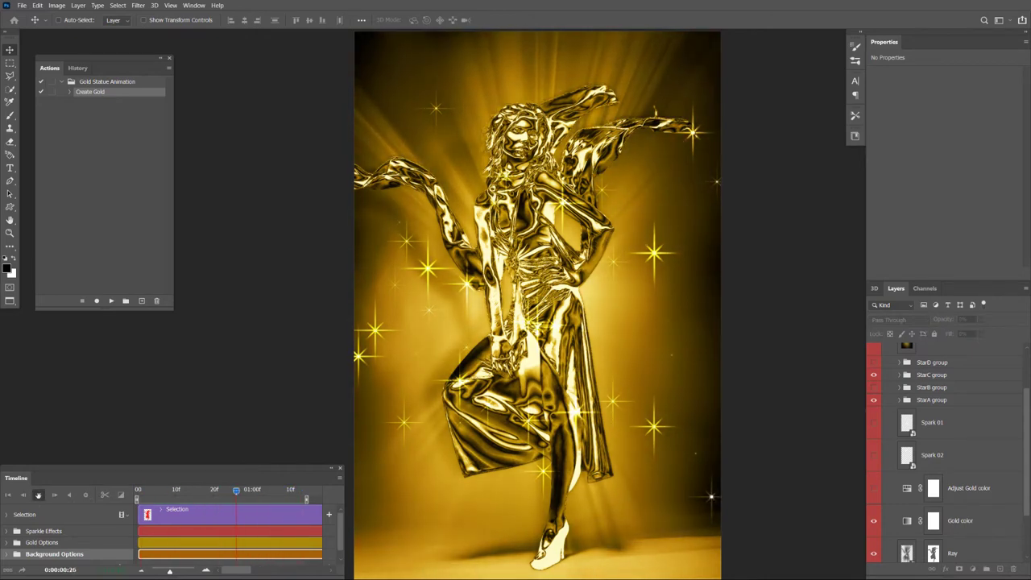
Hide the Ray layer and preview the animation without light rays.
scroll(954, 524, down, 2)
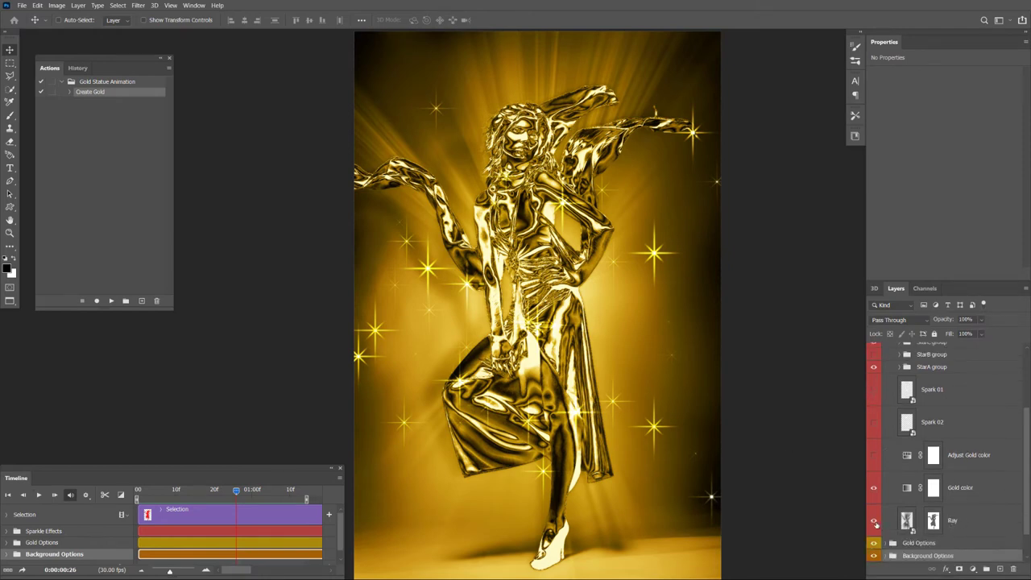
click(874, 523)
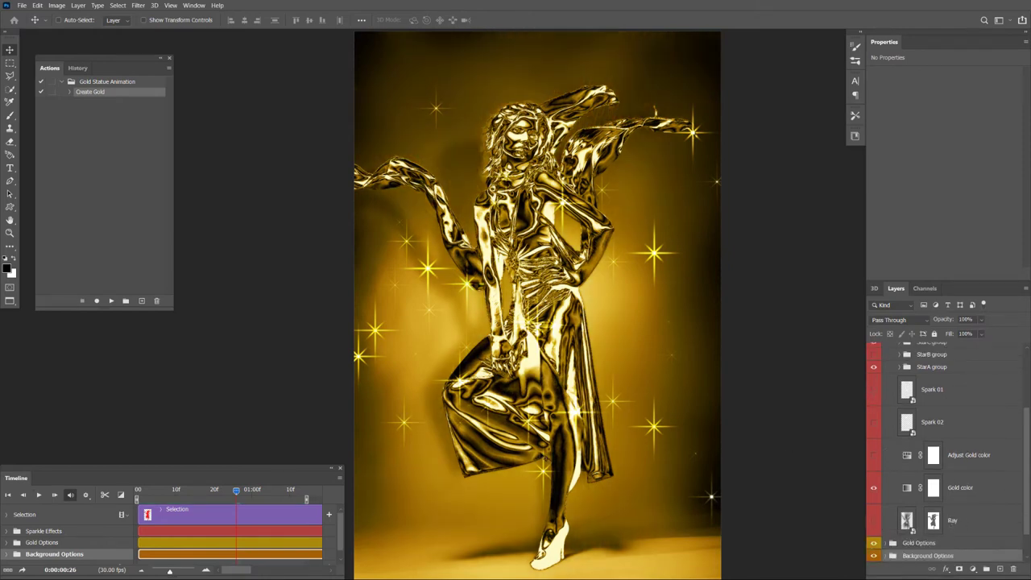
click(38, 495)
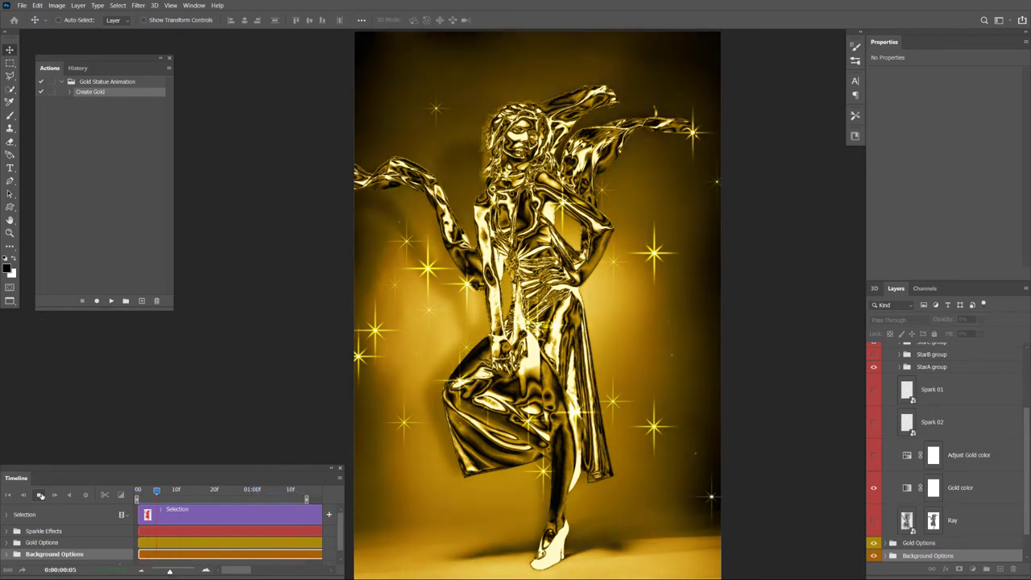
click(41, 495)
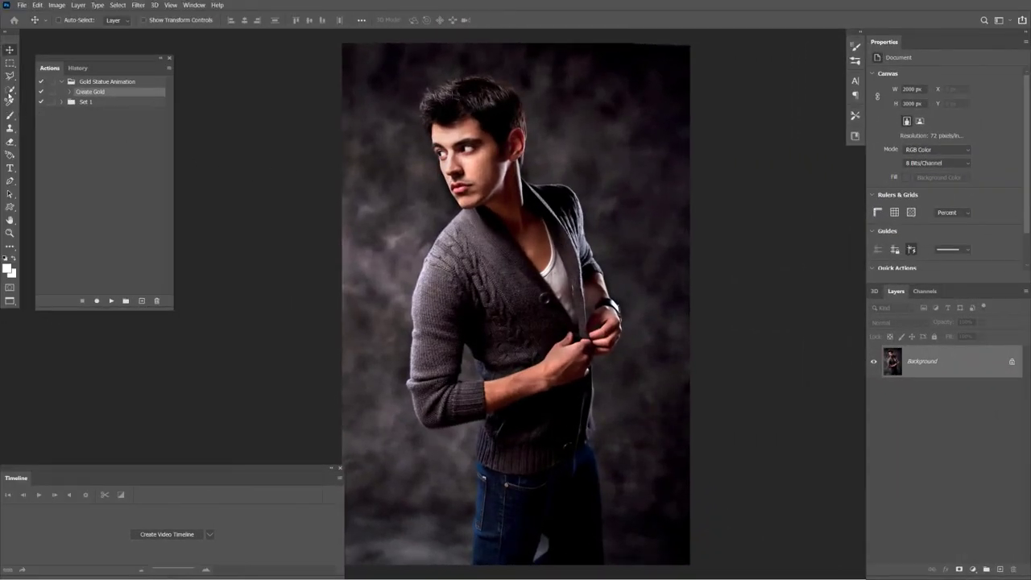
Select the man with Quick Selection's Select Subject and add a new empty layer.
click(10, 91)
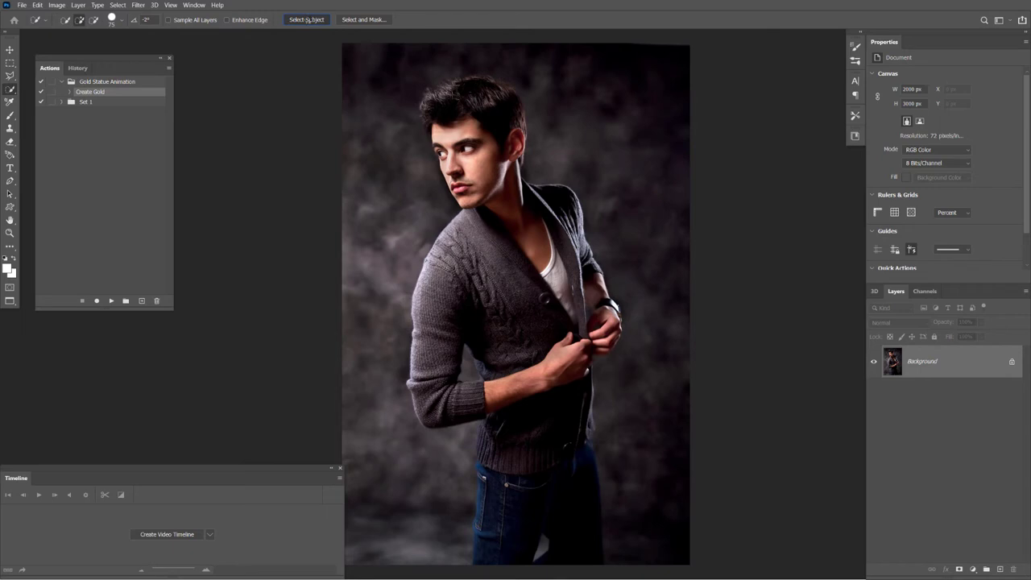
click(307, 20)
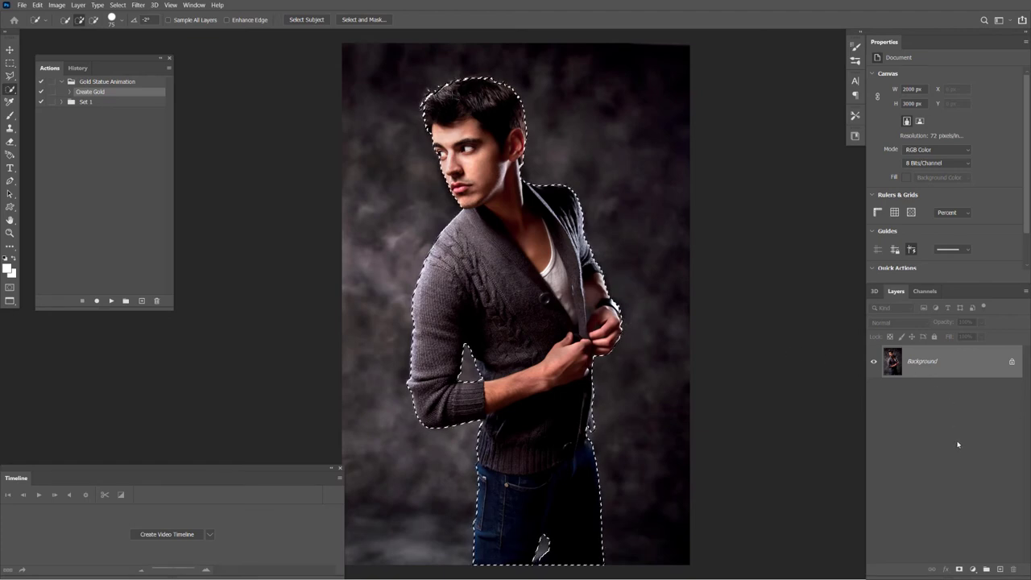
click(1000, 569)
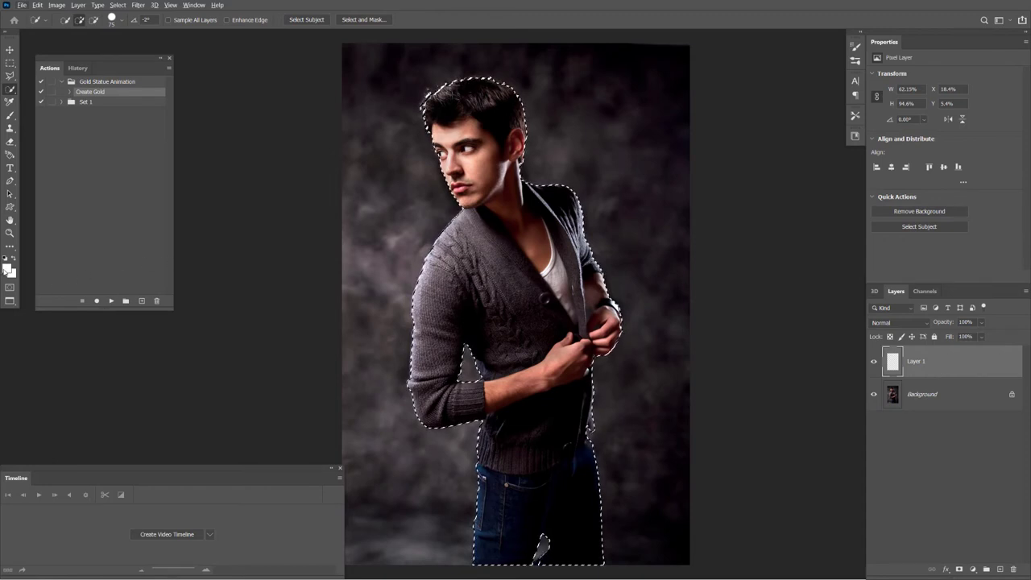
Fill the selection with bright red and run the Create Gold action.
click(6, 269)
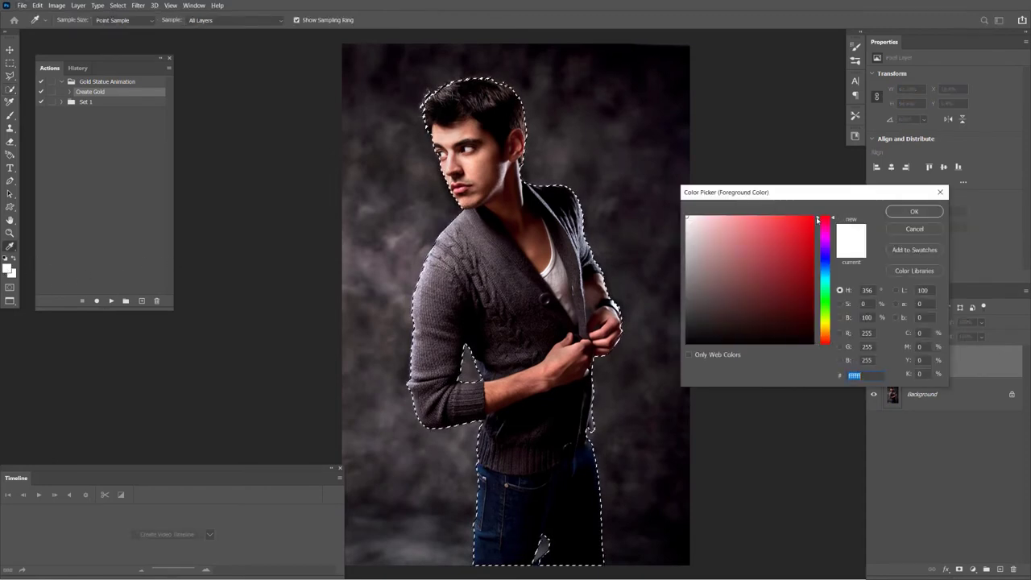
click(815, 219)
click(901, 212)
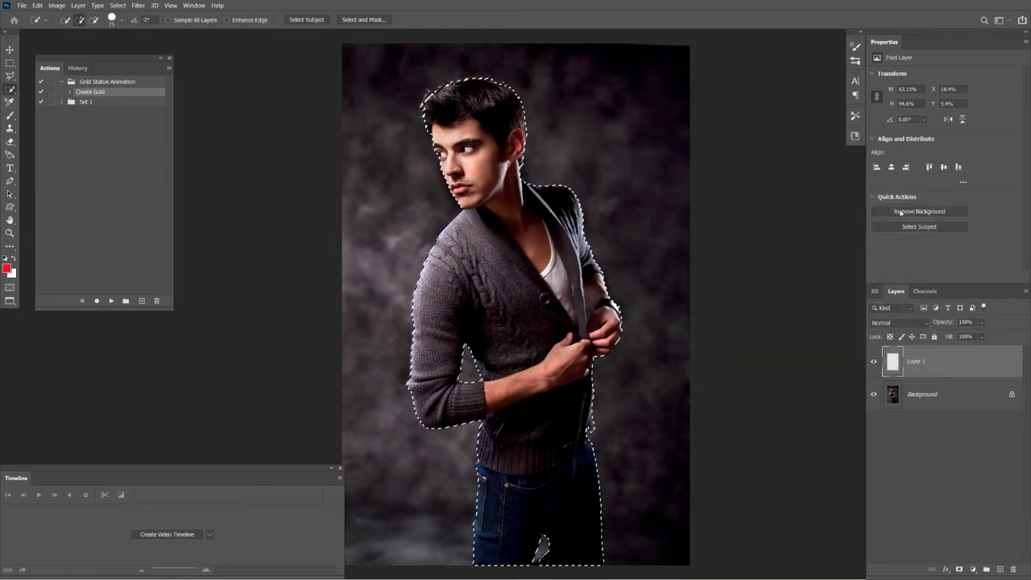
key(alt+BackSpace)
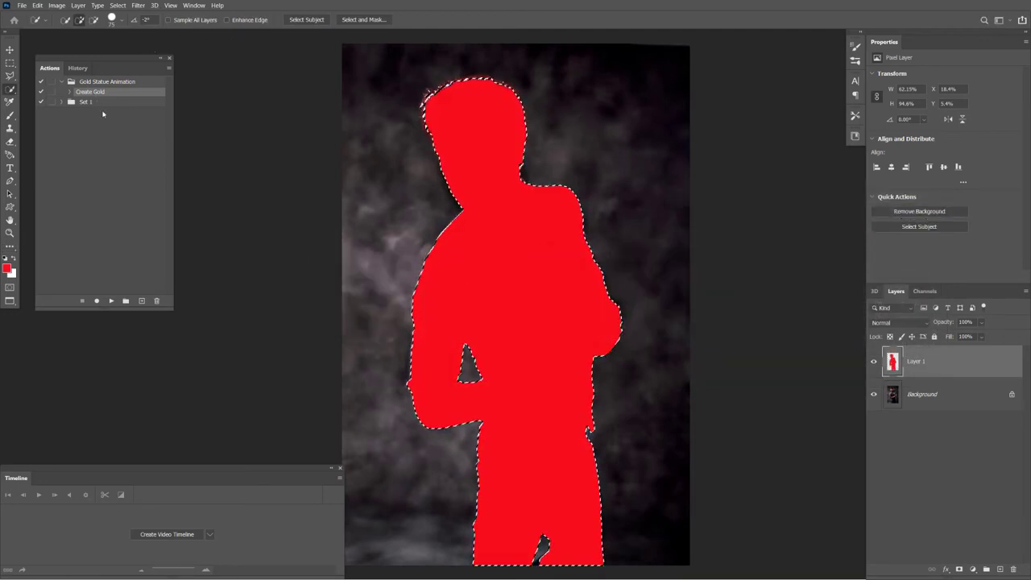
click(111, 302)
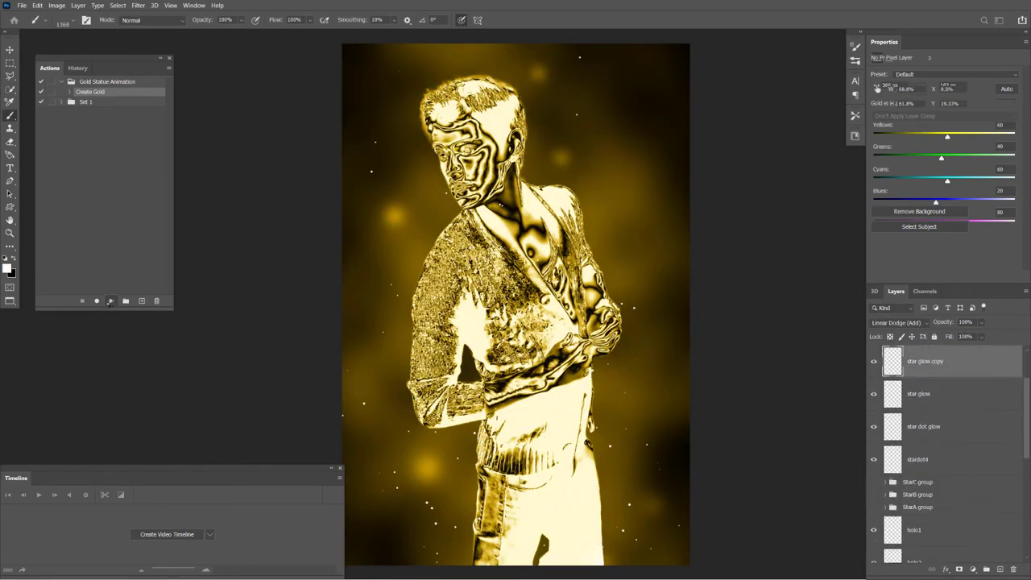
Preview the animation and toggle the Shadow layer in Background Options to compare.
click(38, 497)
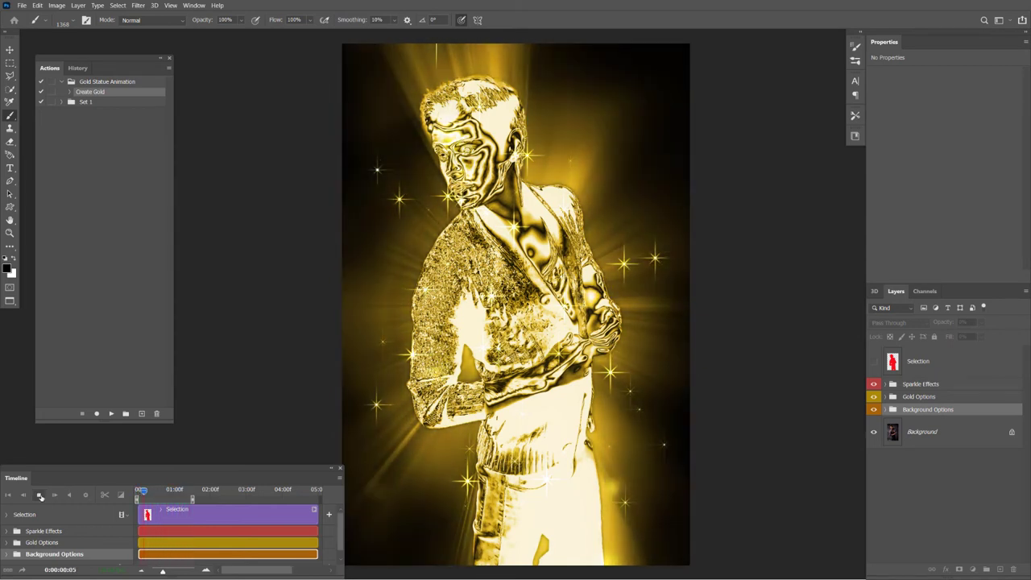
click(40, 497)
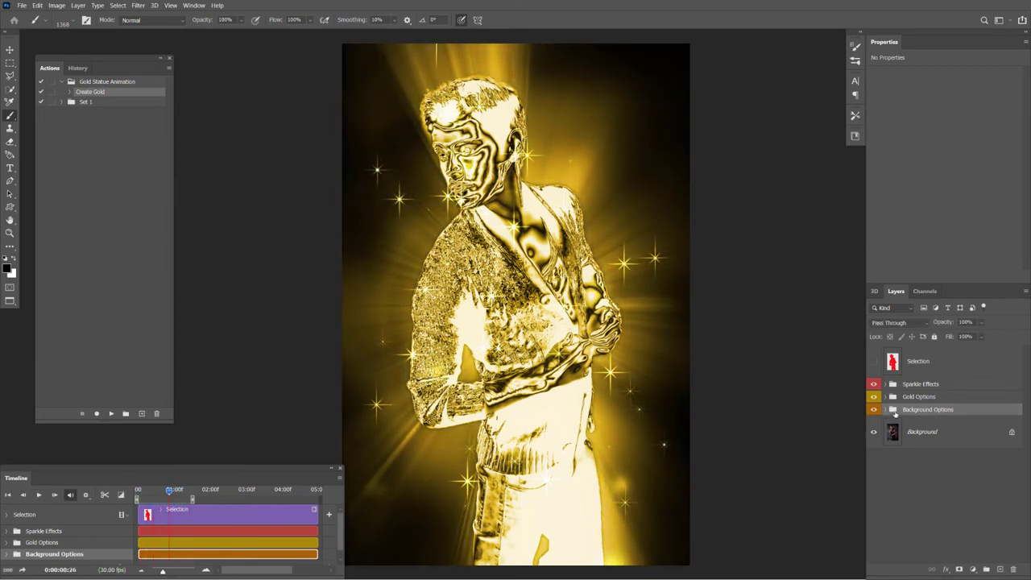
click(885, 410)
scroll(954, 469, down, 1)
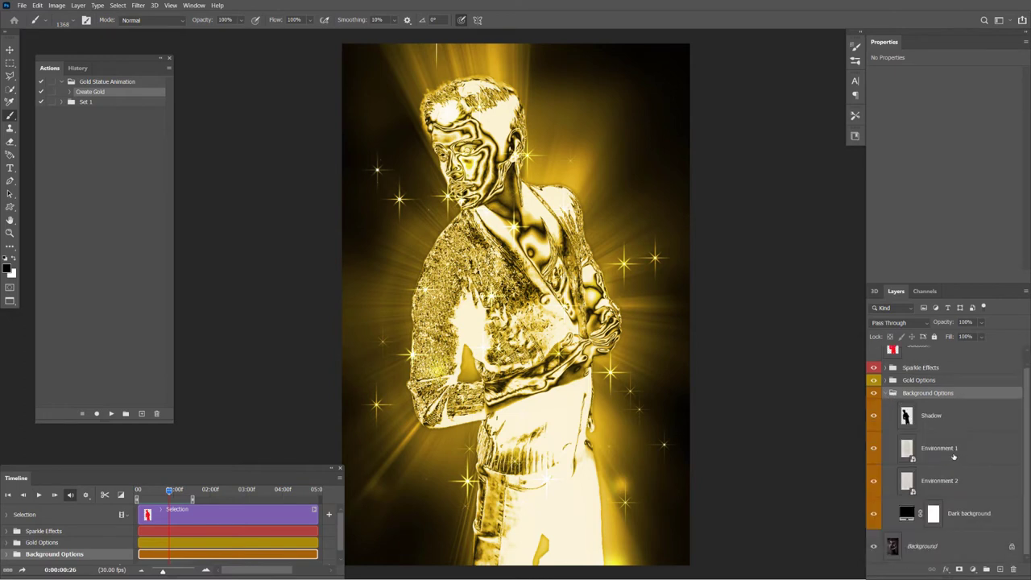
click(875, 419)
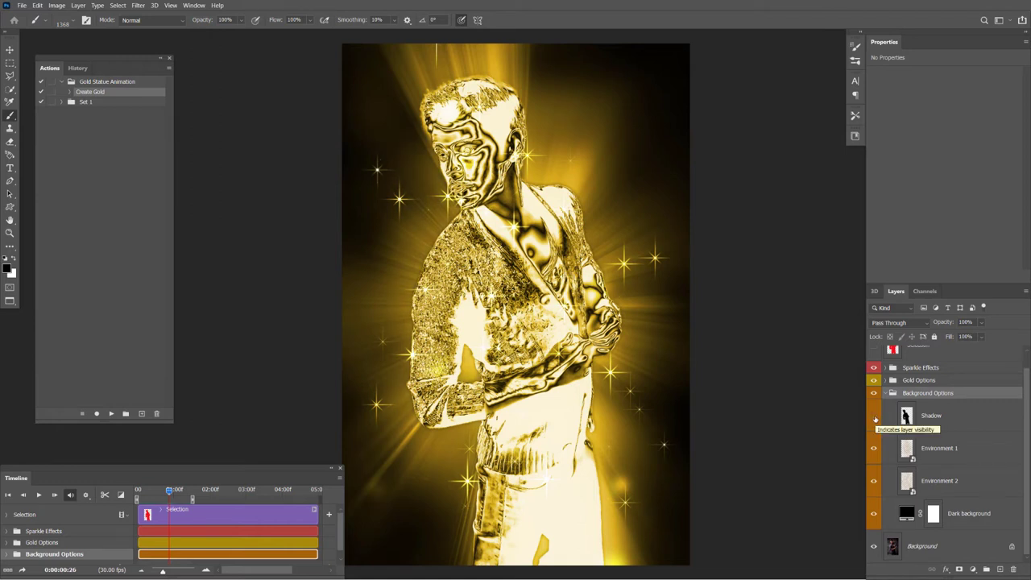
click(875, 418)
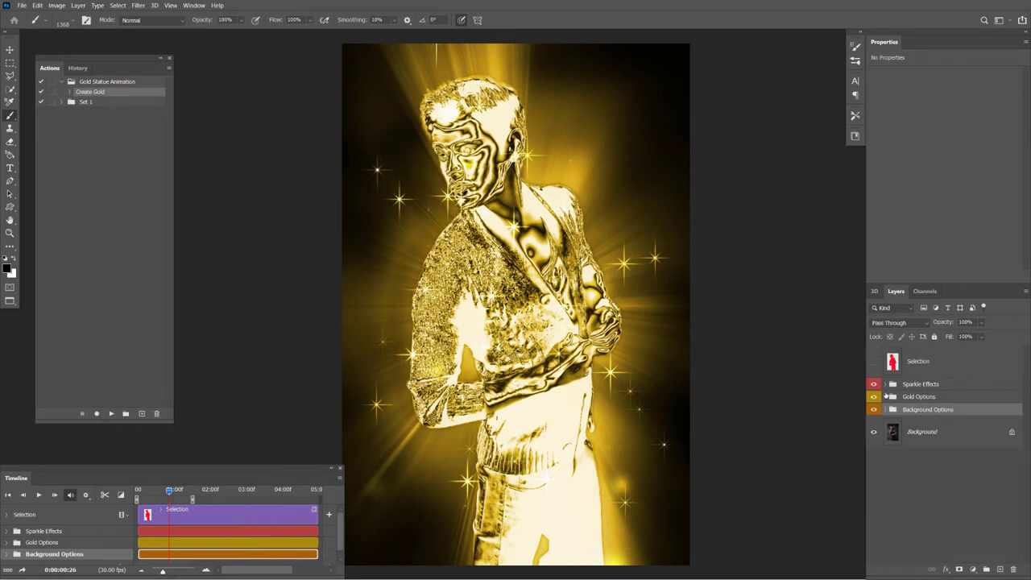
click(886, 393)
Toggle the Medium Gold and Extreme Gold layers to compare, then collapse Gold Options.
scroll(892, 488, down, 3)
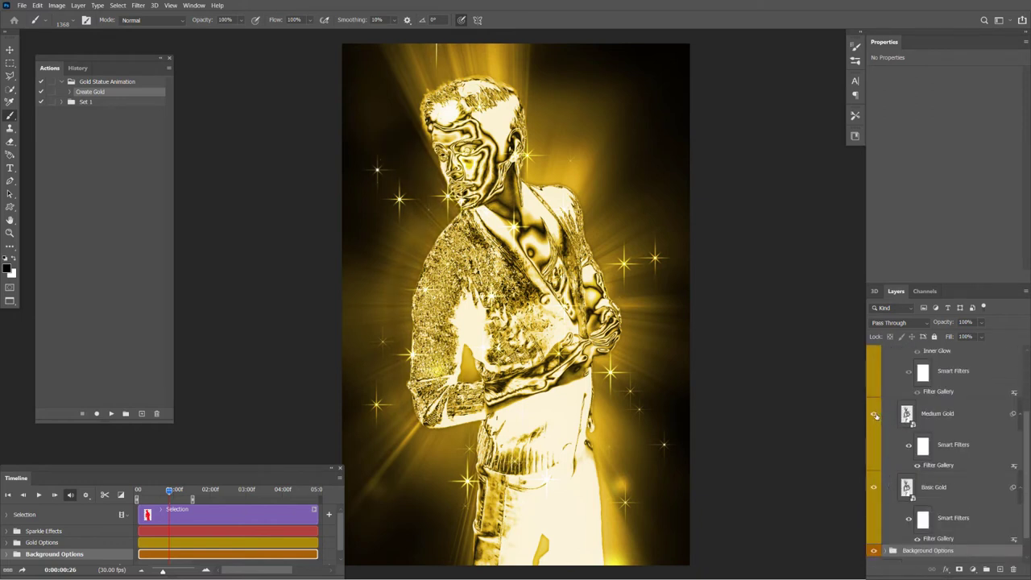
click(875, 415)
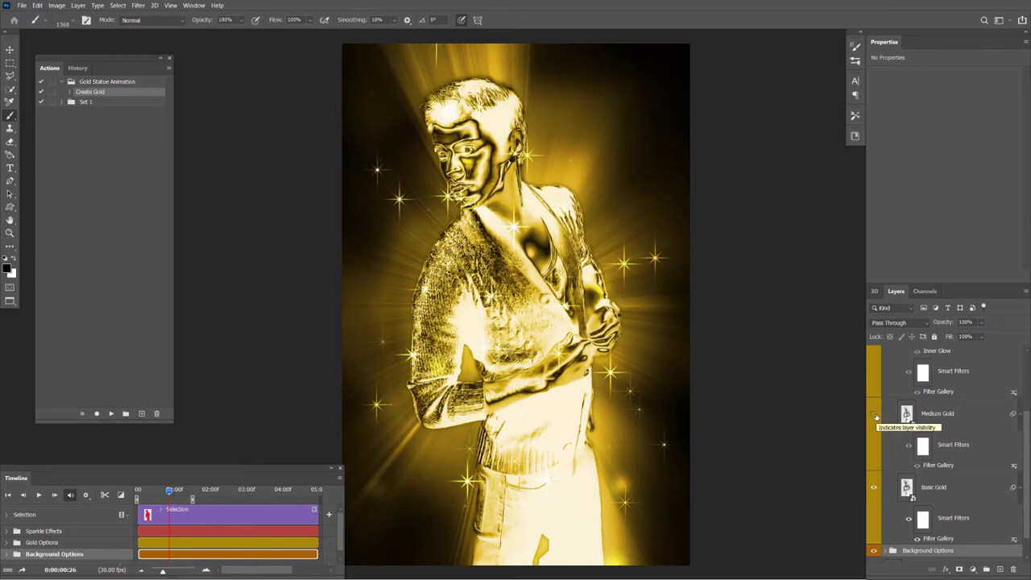
click(875, 414)
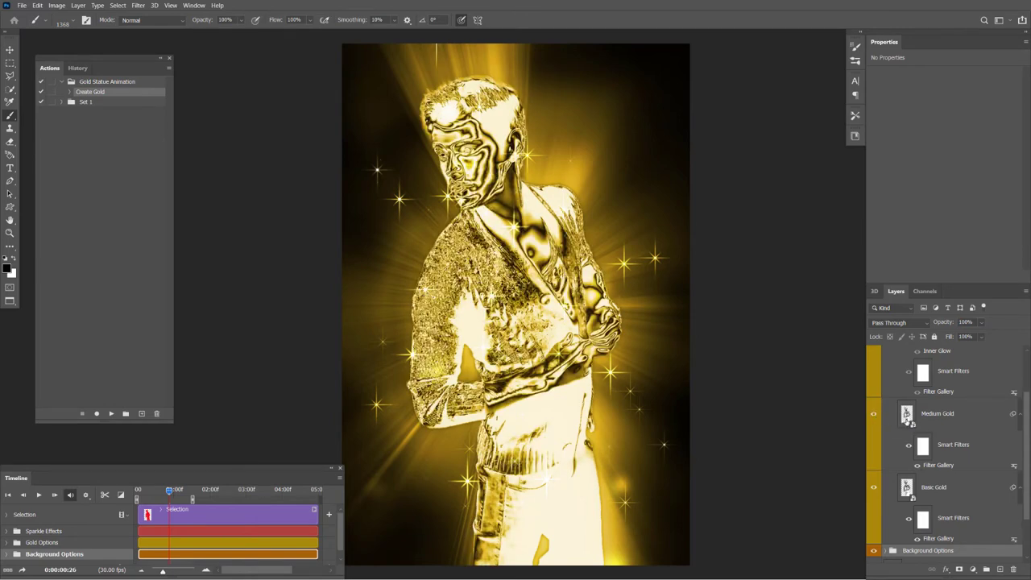
scroll(957, 382, up, 1)
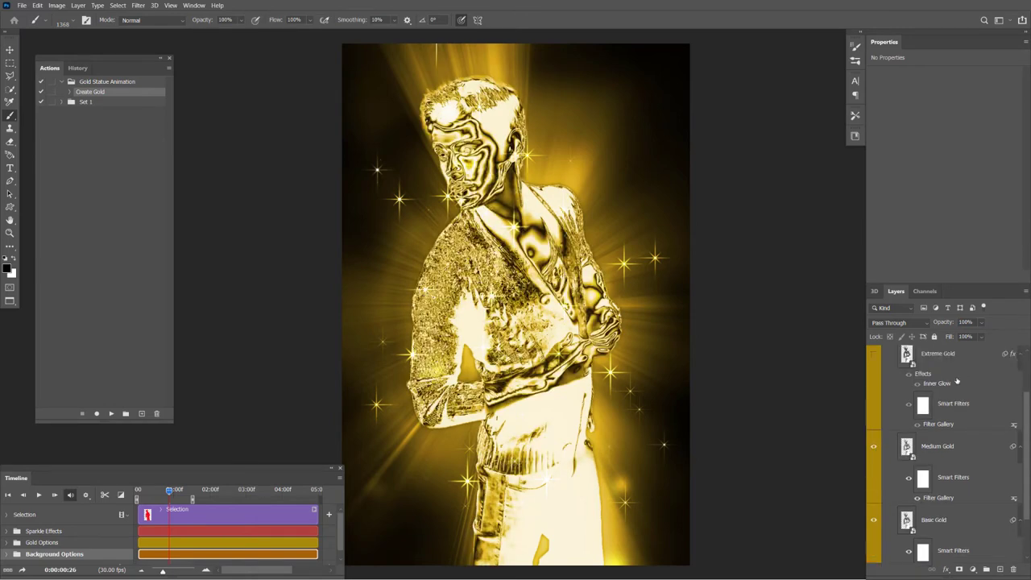
click(875, 354)
scroll(931, 461, down, 1)
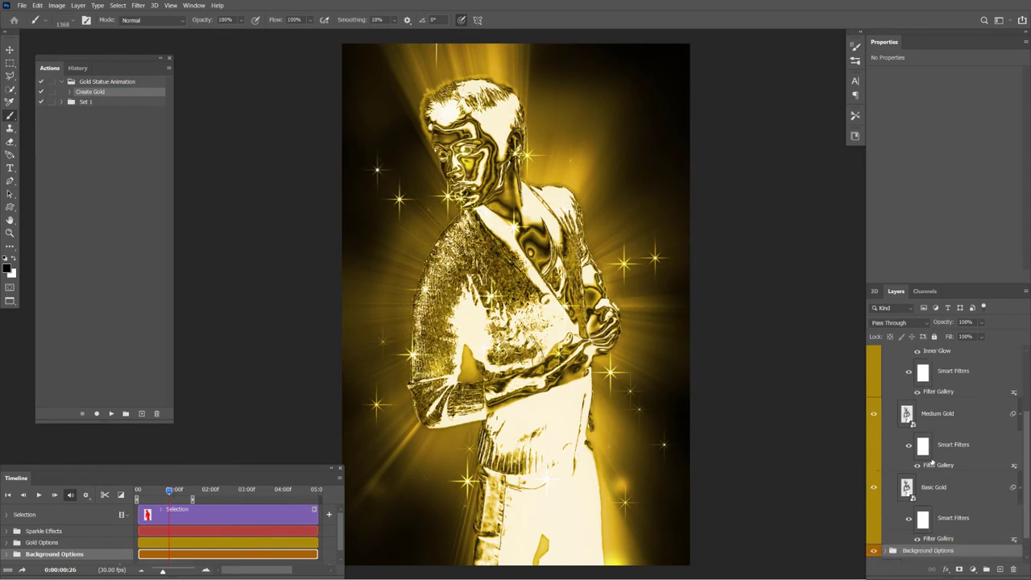
scroll(932, 462, up, 2)
scroll(926, 451, up, 1)
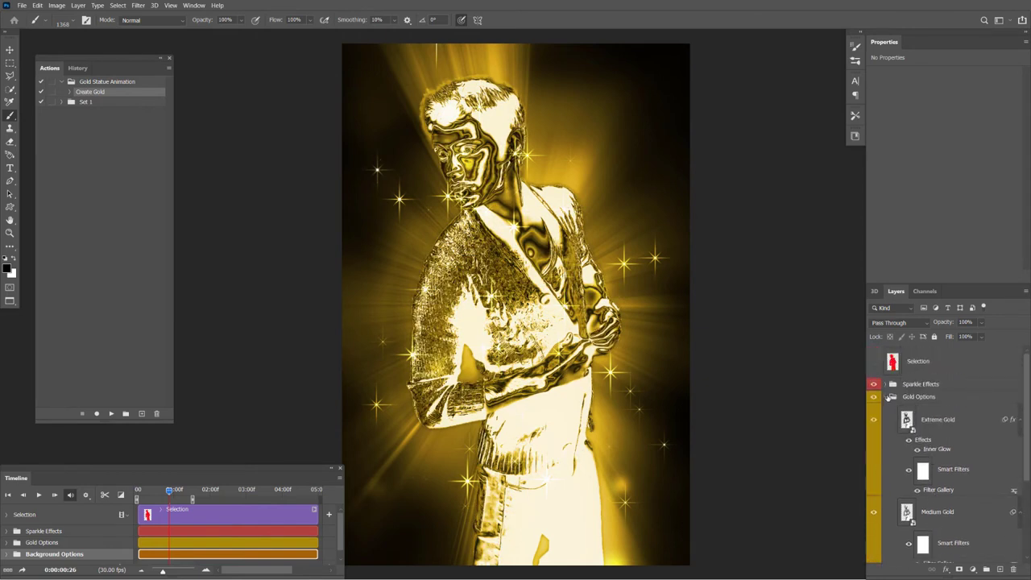
click(886, 396)
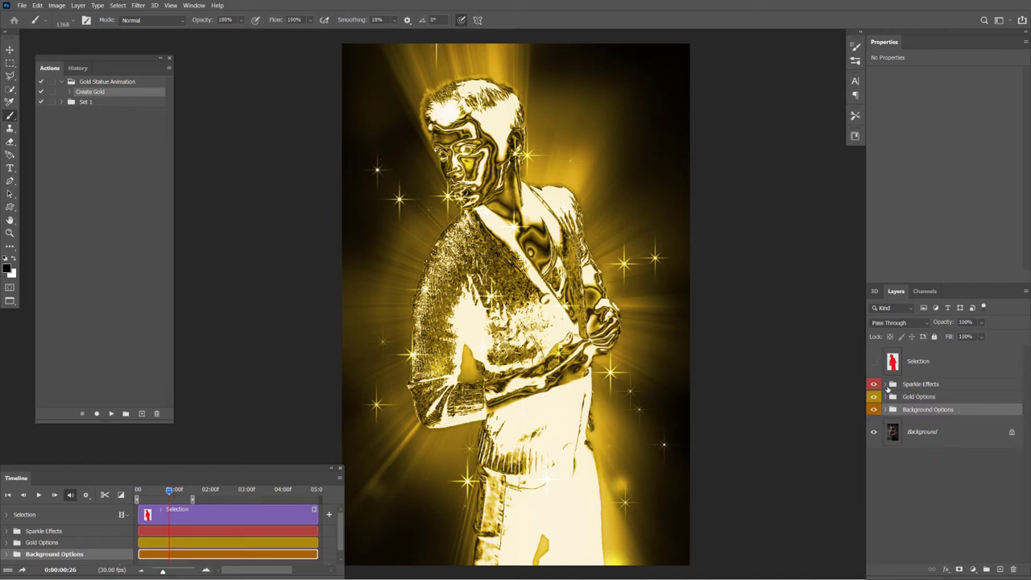
Expand Sparkle Effects, check StarD's sparkles, and collapse the StarA–StarD groups.
click(886, 385)
click(874, 431)
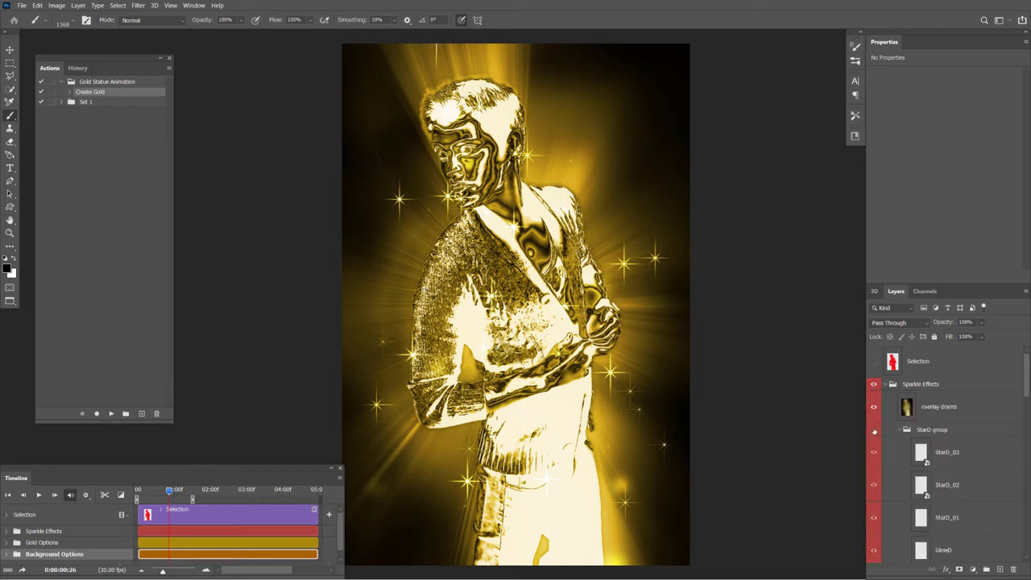
click(874, 431)
click(900, 429)
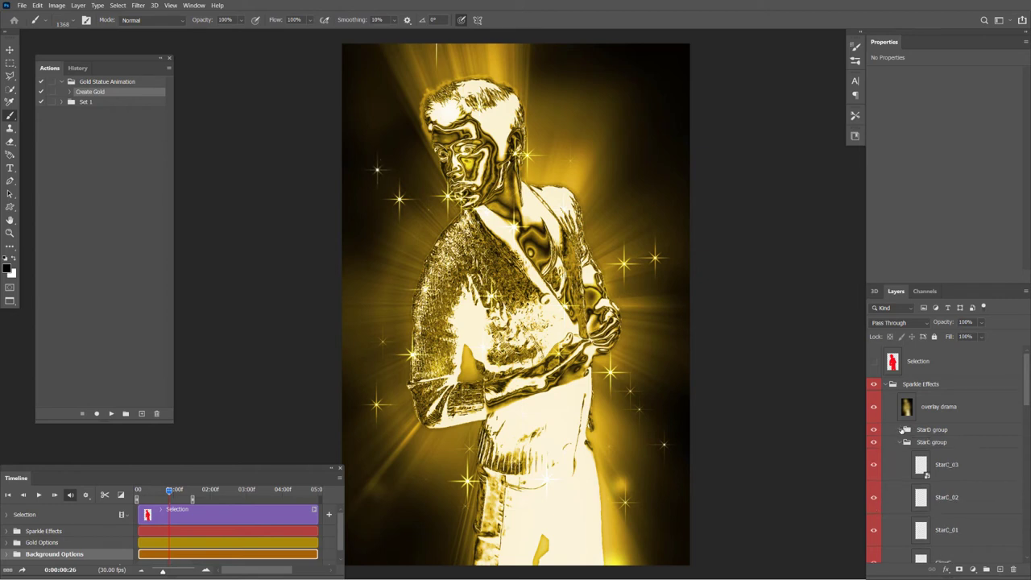
click(900, 442)
click(900, 455)
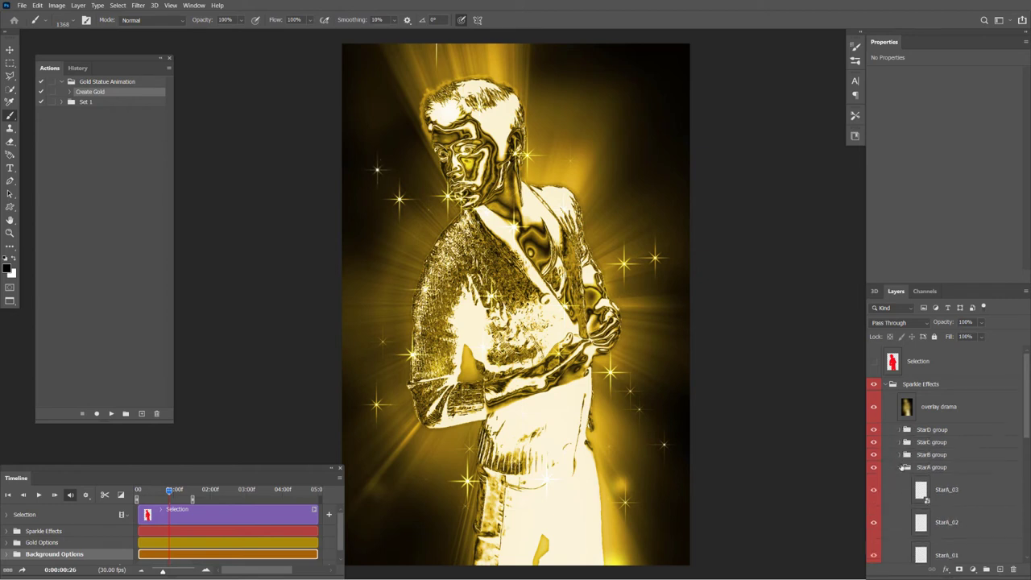
Toggle the StarA, StarB and StarC sparkles off and on to identify them.
click(874, 467)
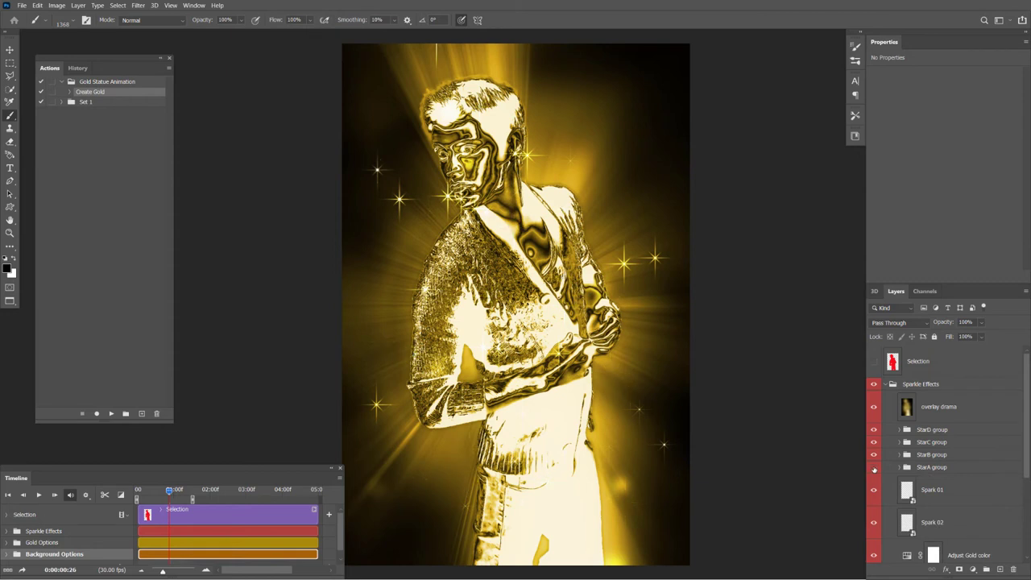
click(874, 467)
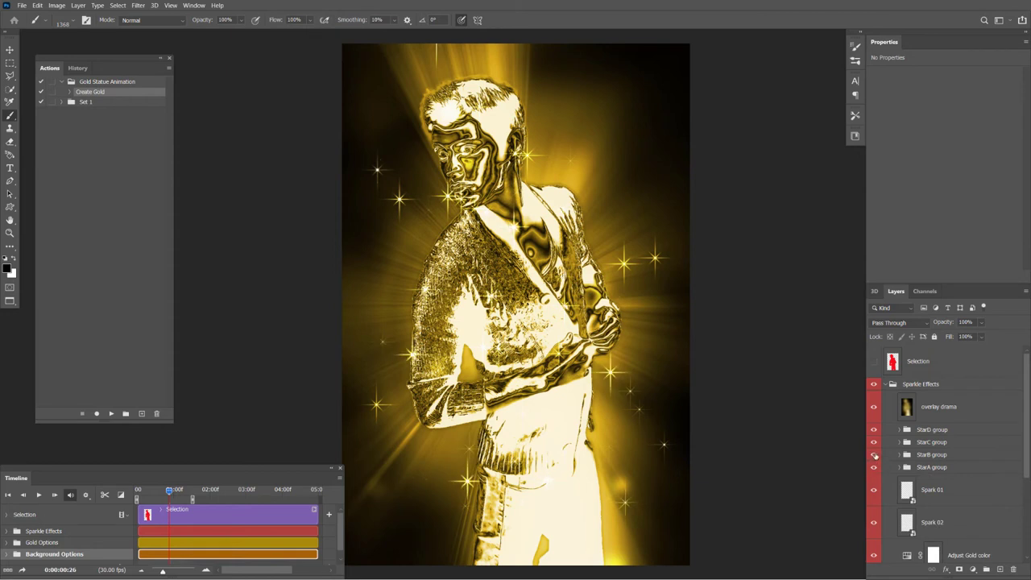
click(874, 455)
click(874, 456)
click(874, 442)
click(874, 442)
scroll(929, 449, down, 2)
scroll(929, 448, down, 1)
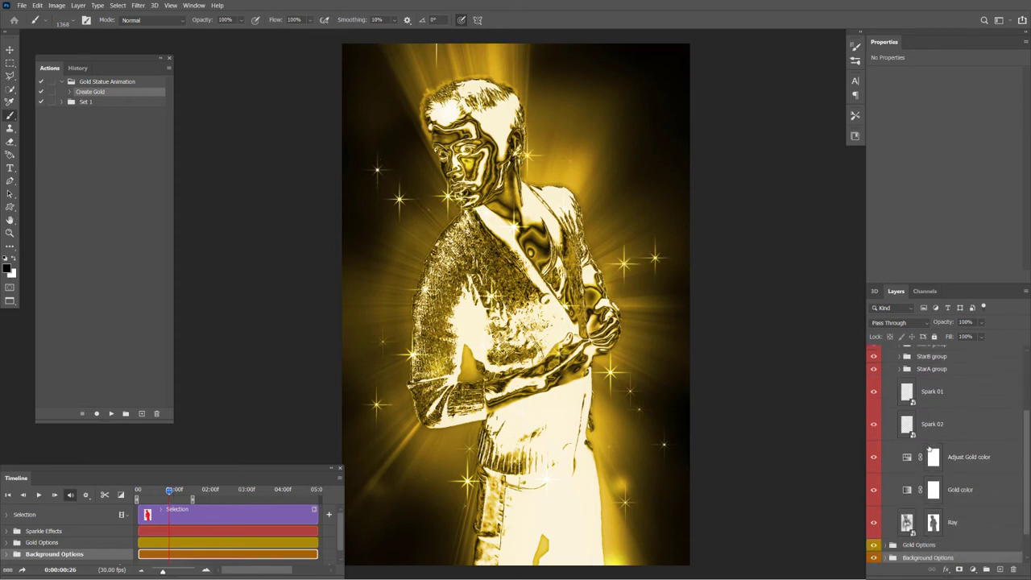
scroll(927, 437, down, 1)
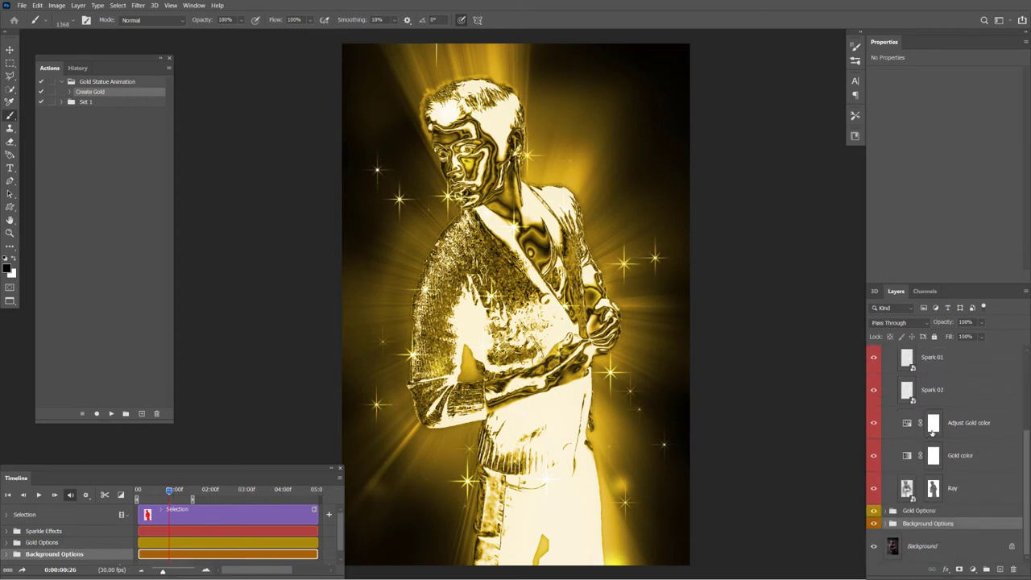
Shift the Adjust Gold color Hue/Saturation toward green with lower saturation.
double_click(908, 423)
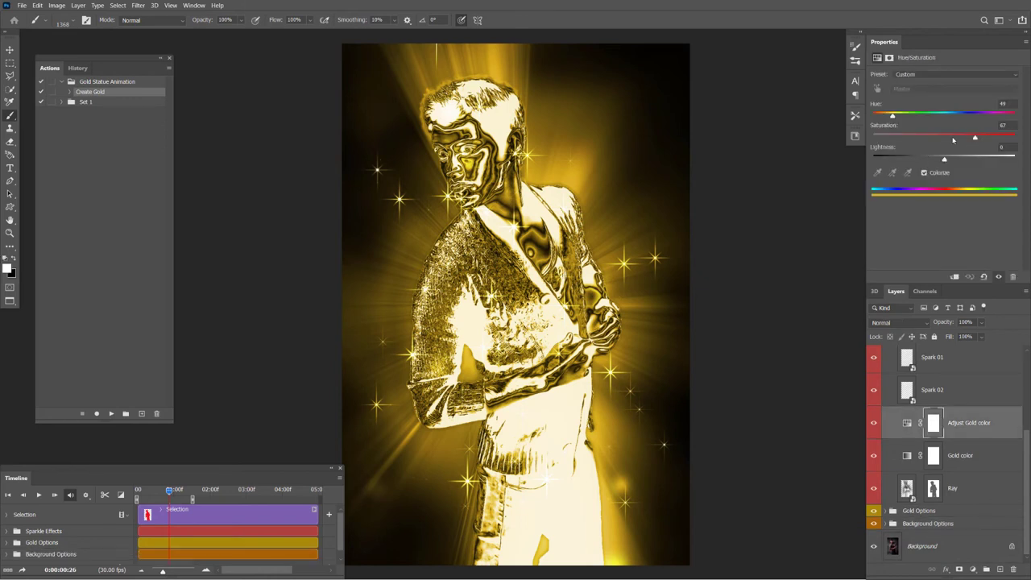
mouse_move(953, 140)
mouse_down()
mouse_move(896, 138)
mouse_move(961, 137)
mouse_up()
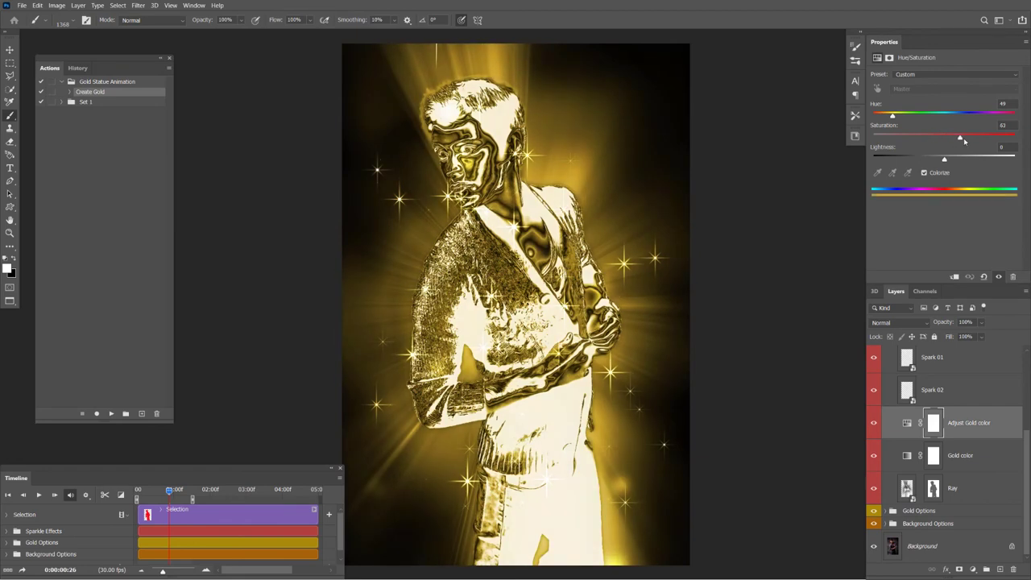
mouse_move(893, 117)
mouse_down()
mouse_move(999, 115)
mouse_move(902, 117)
mouse_move(963, 124)
mouse_move(916, 118)
mouse_move(924, 139)
mouse_up()
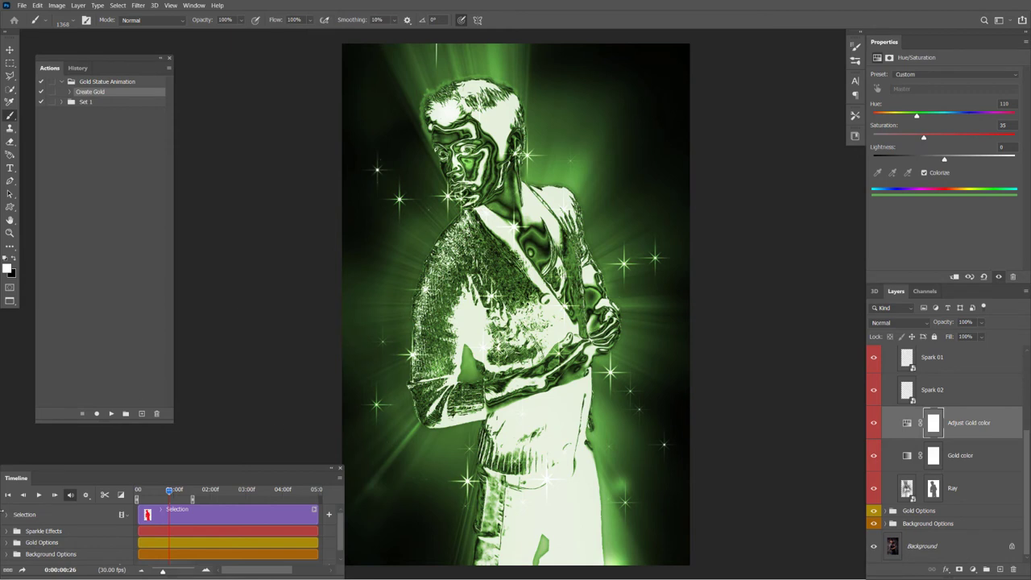
Preview the animation and toggle the Ray layer off and back on.
click(37, 495)
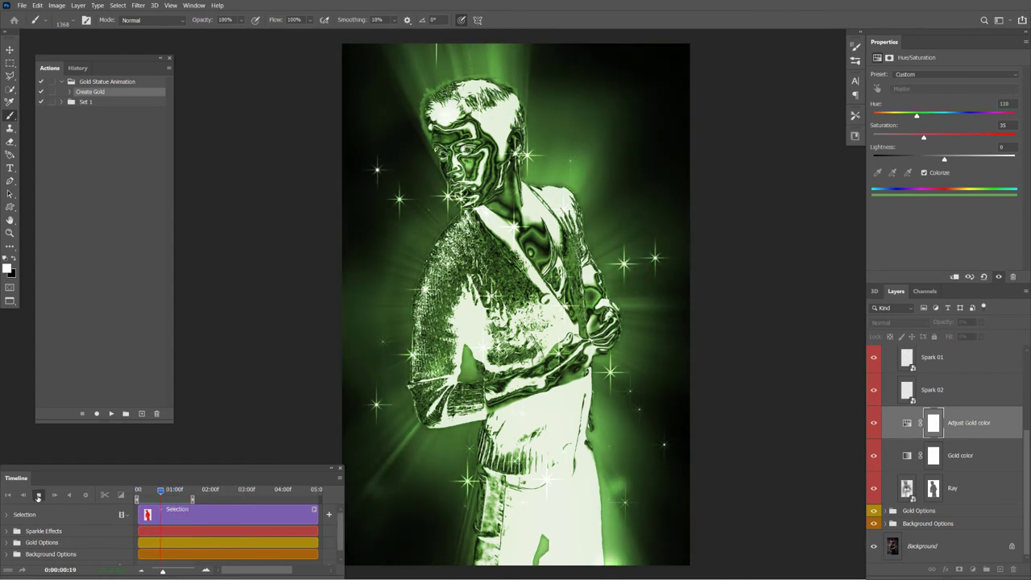
click(38, 496)
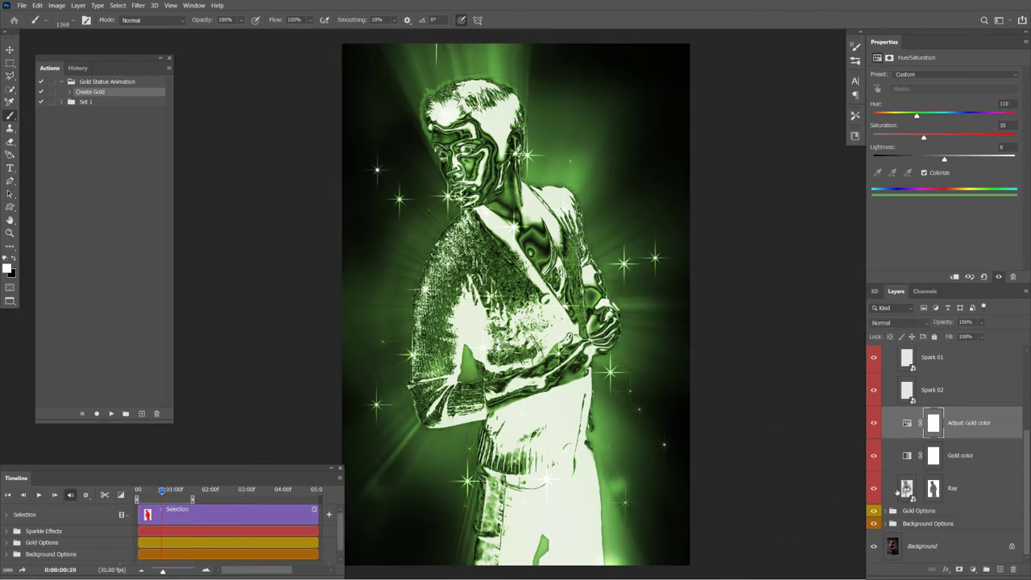
click(874, 489)
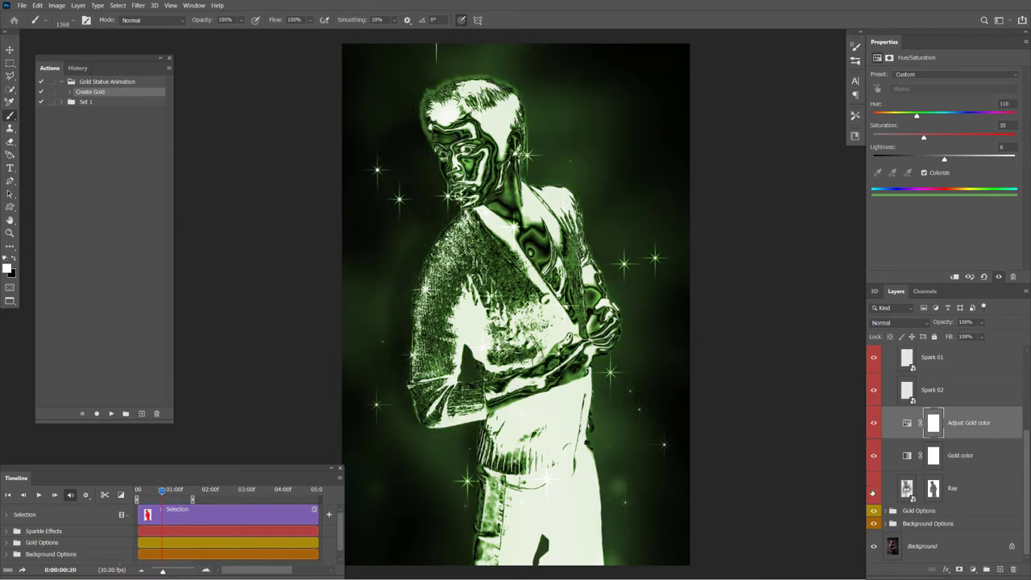
click(873, 490)
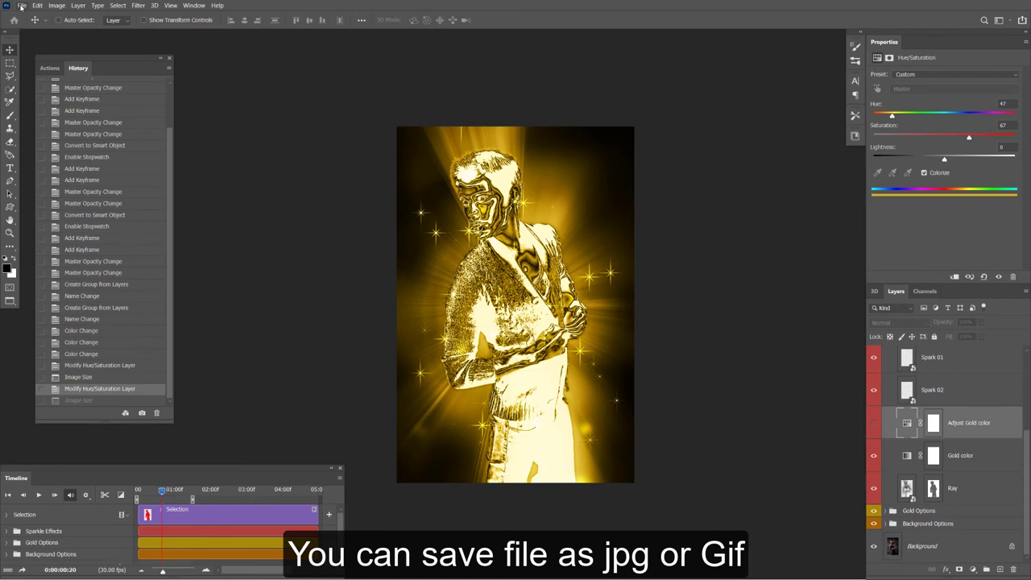
click(22, 6)
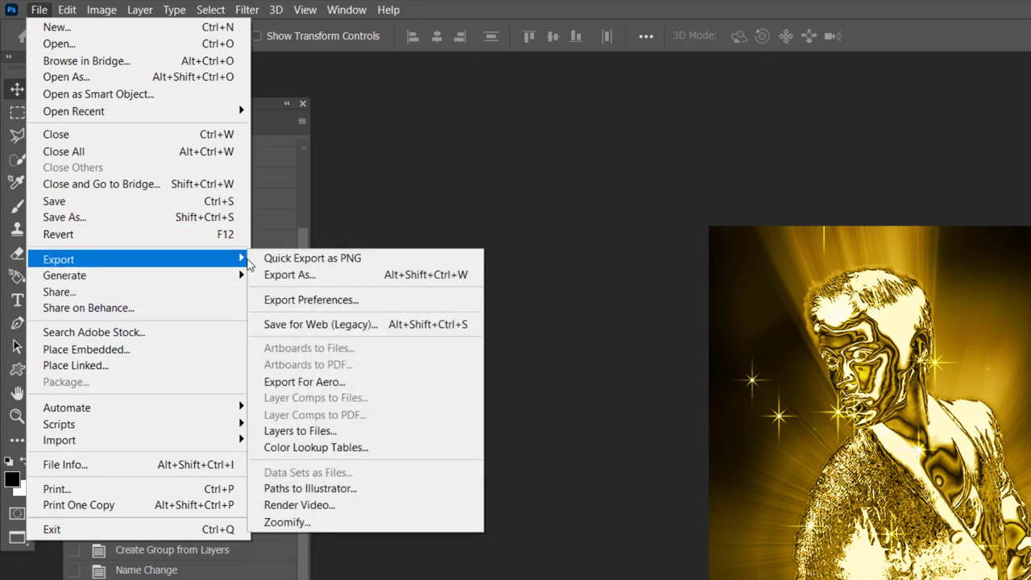
mouse_move(59, 260)
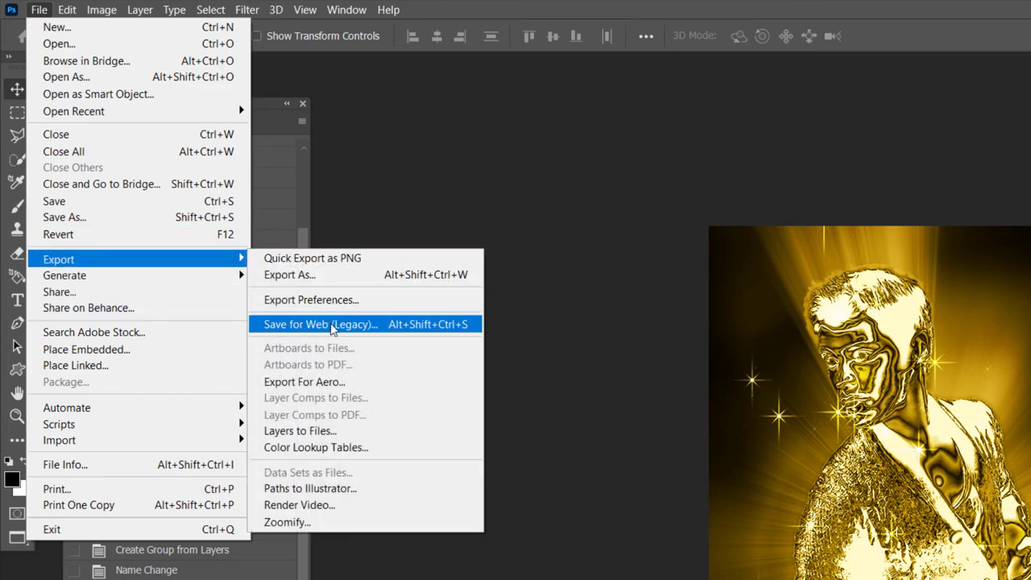
Save for Web as a 256-colour Perceptual GIF named shutterstock_61935949.gif in the Image folder.
click(325, 326)
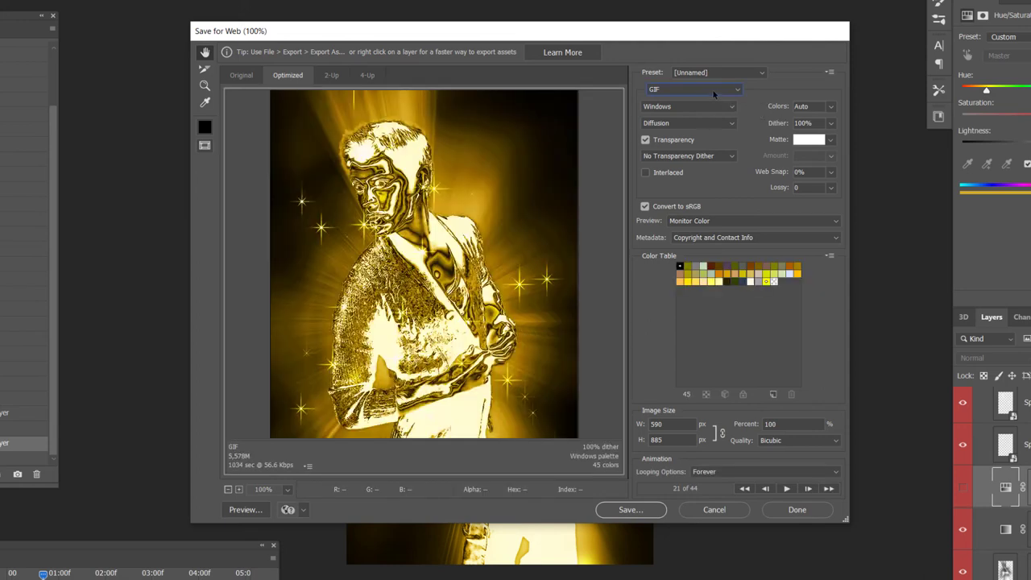
click(713, 89)
click(701, 95)
click(703, 110)
click(709, 112)
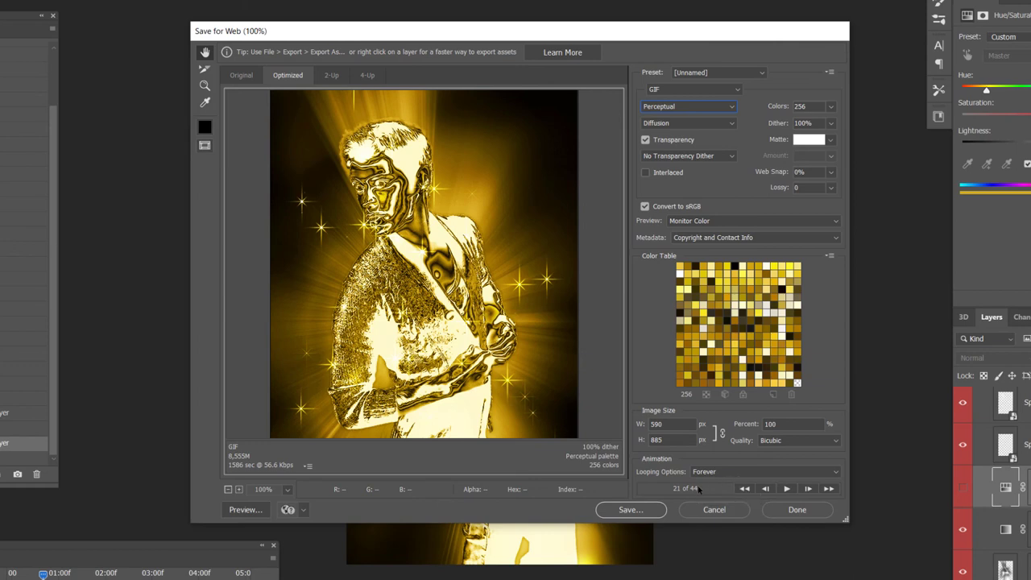
click(640, 512)
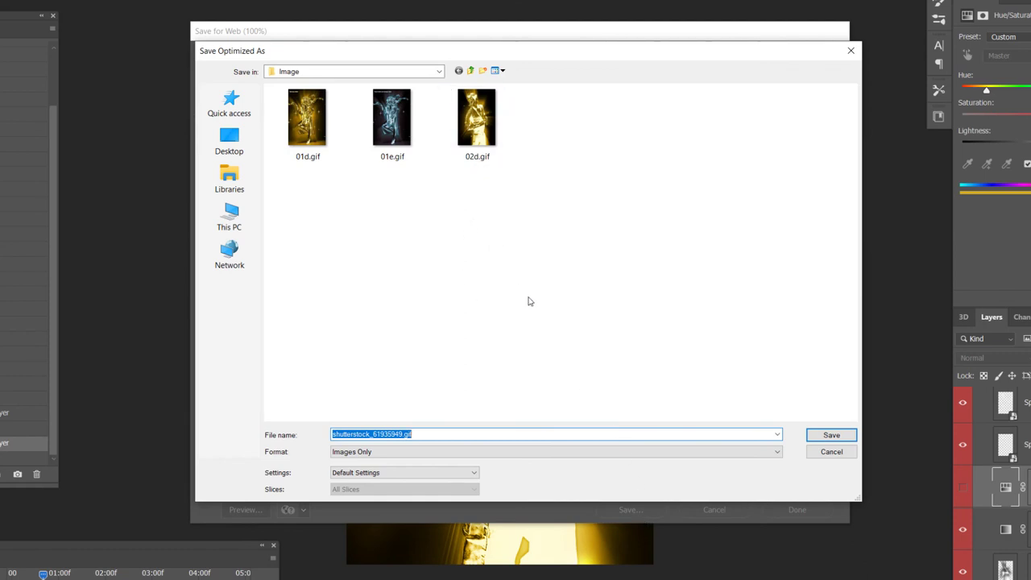
click(827, 437)
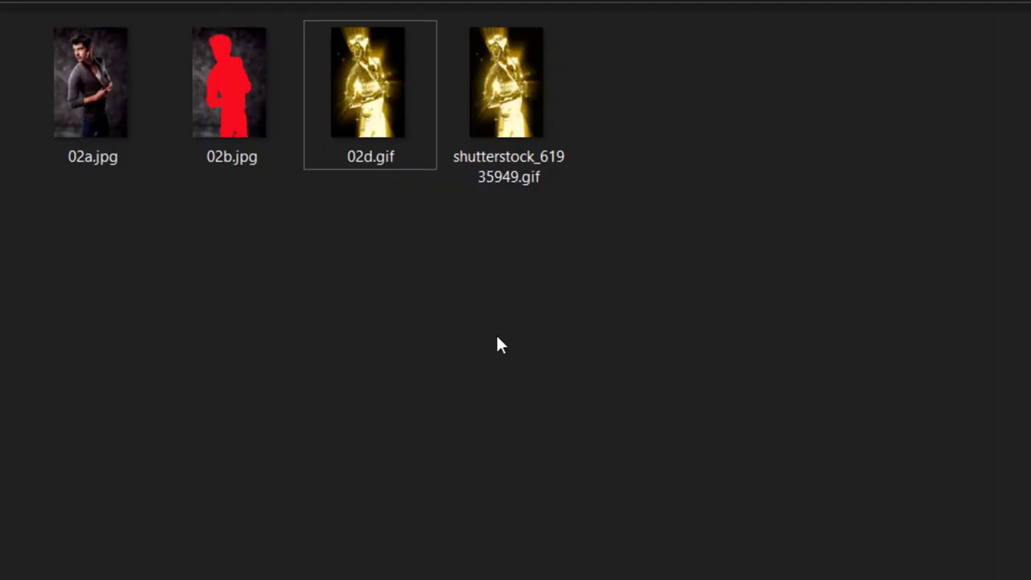
Open shutterstock_61935949.gif from File Explorer in Windows Photos.
click(510, 109)
double_click(511, 109)
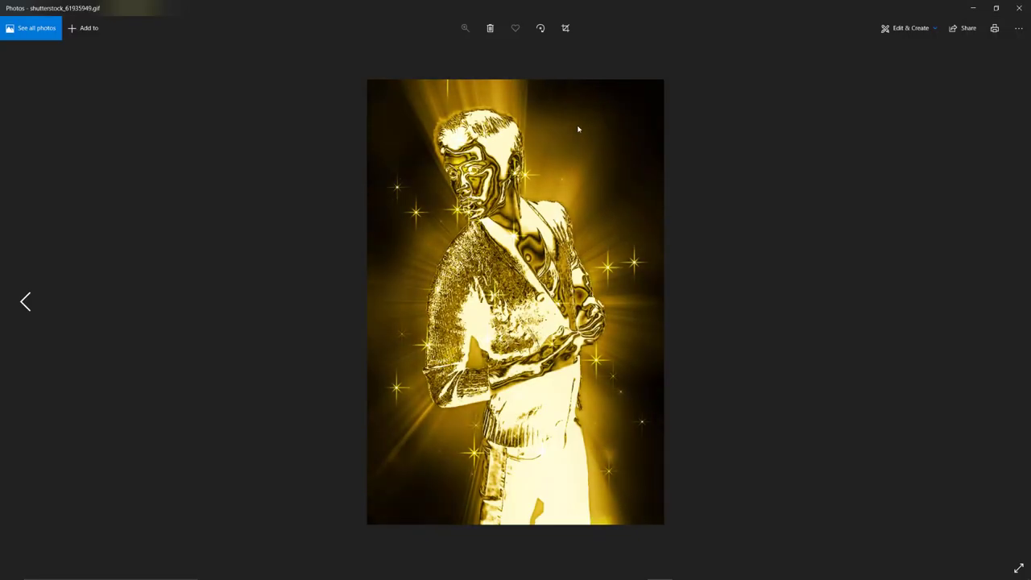
Render the animation as H.264 1080p shutterstock_61935949.mp4, replacing the existing file.
click(1017, 9)
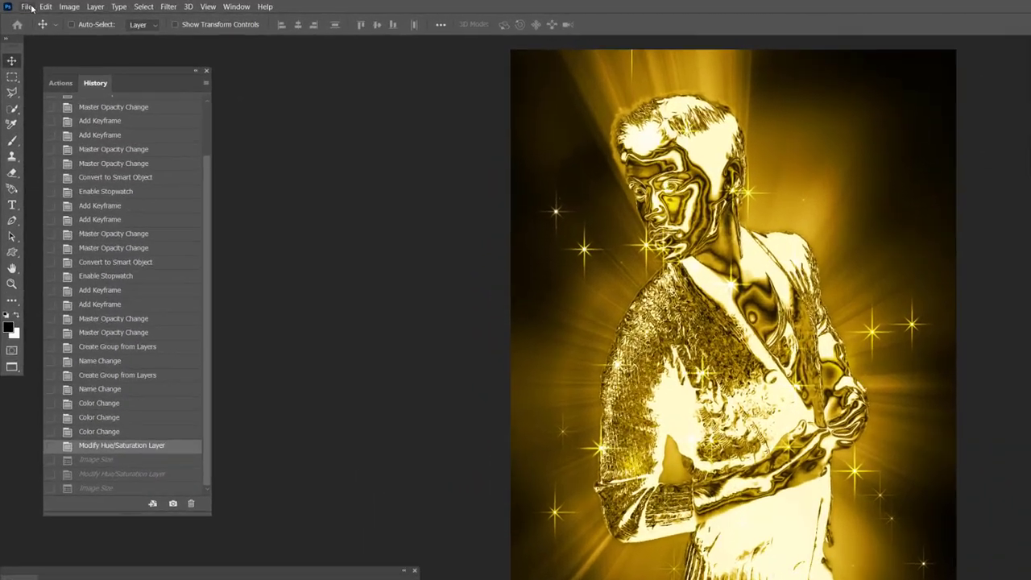
click(28, 8)
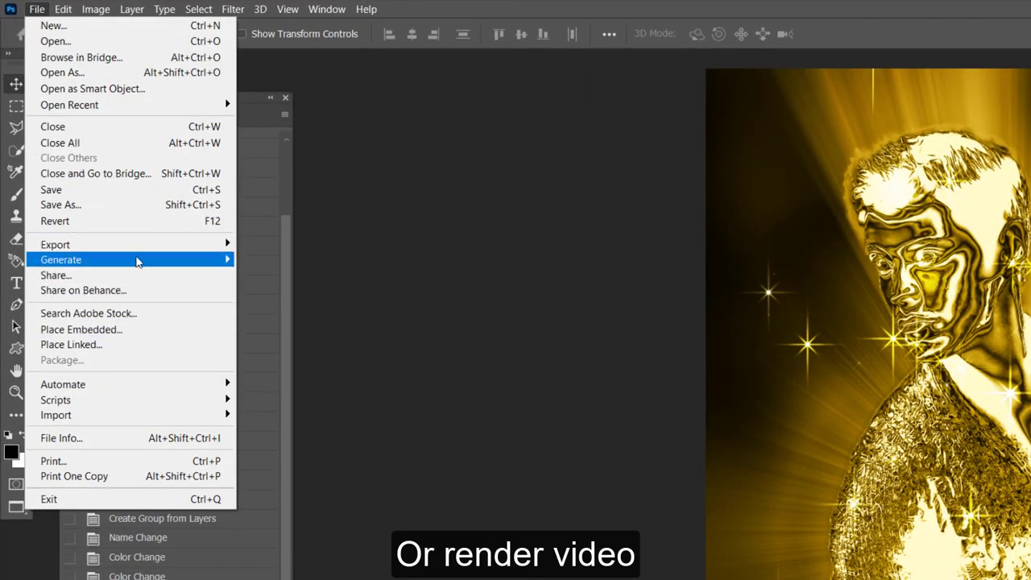
mouse_move(56, 244)
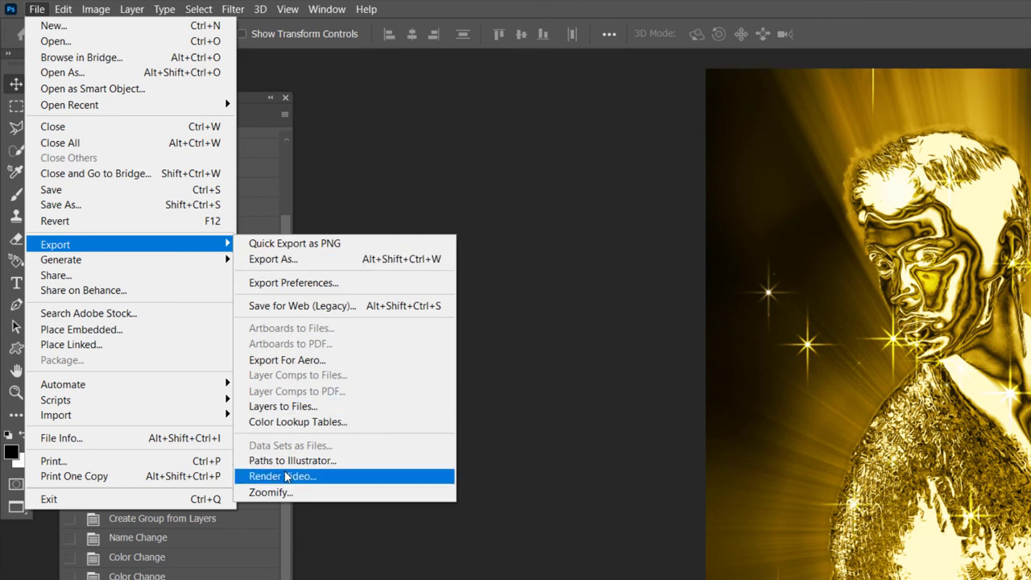
click(278, 476)
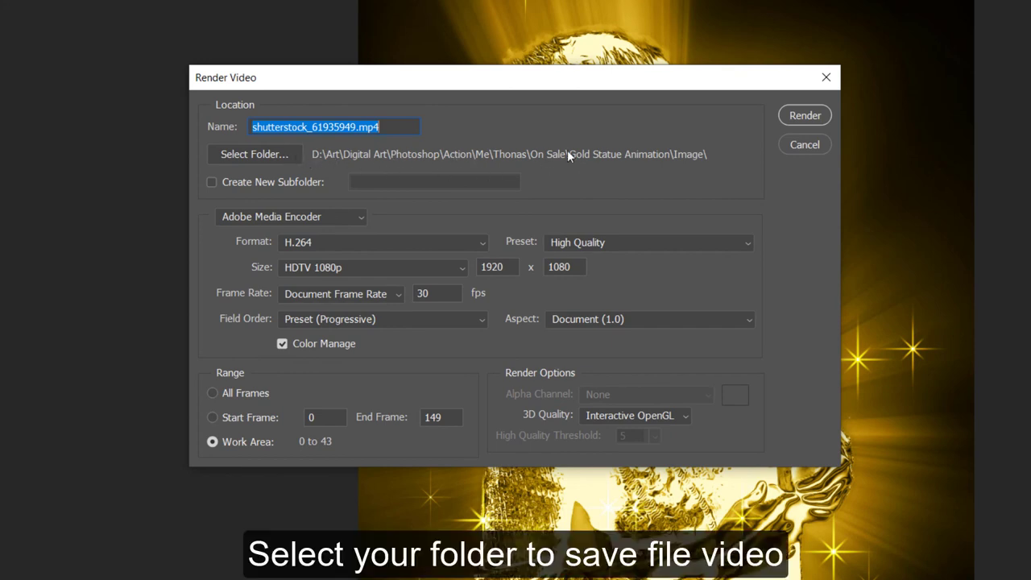
click(802, 117)
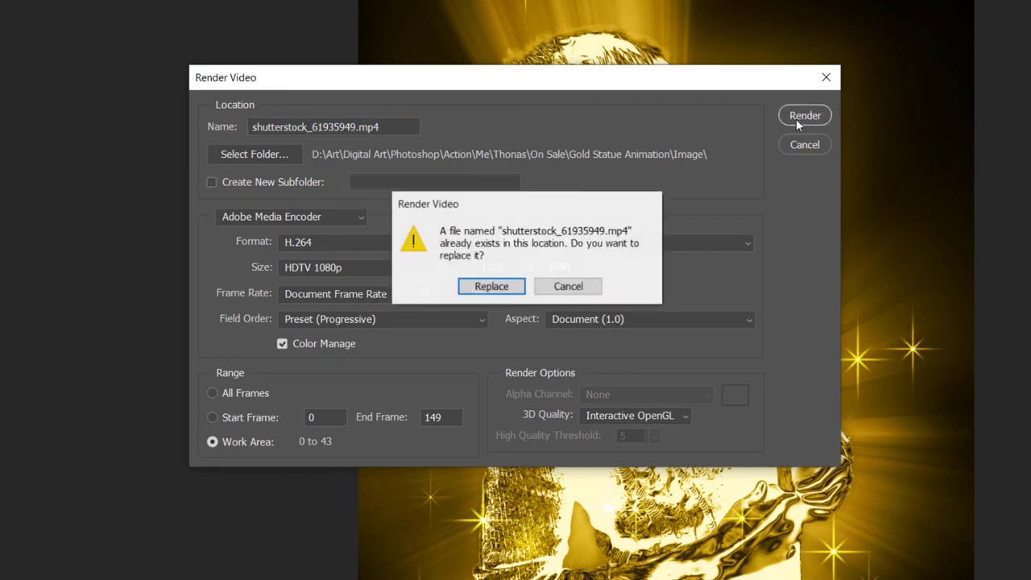
click(501, 286)
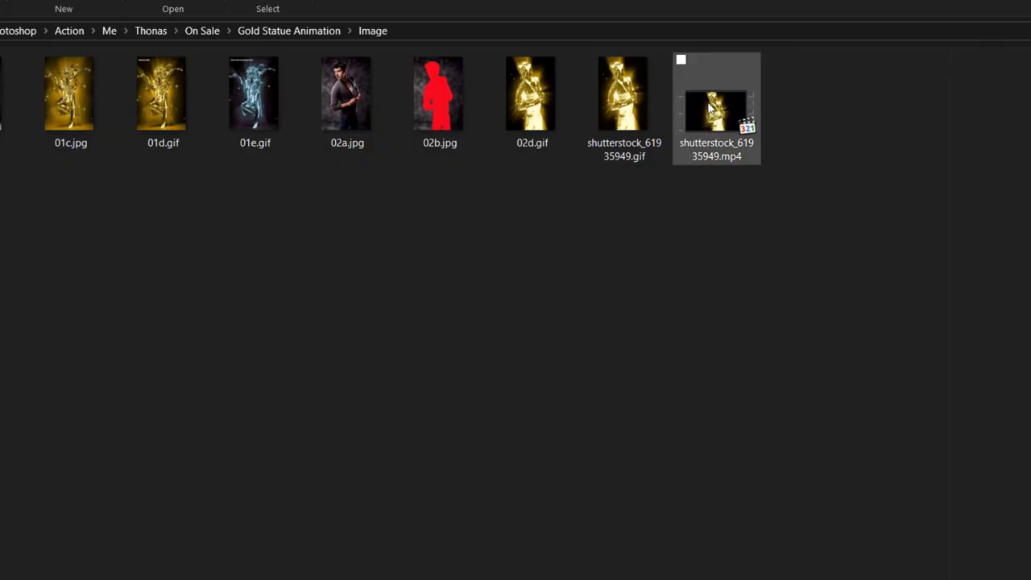
Open shutterstock_61935949.mp4 from the Image folder in the video player.
click(713, 113)
double_click(714, 113)
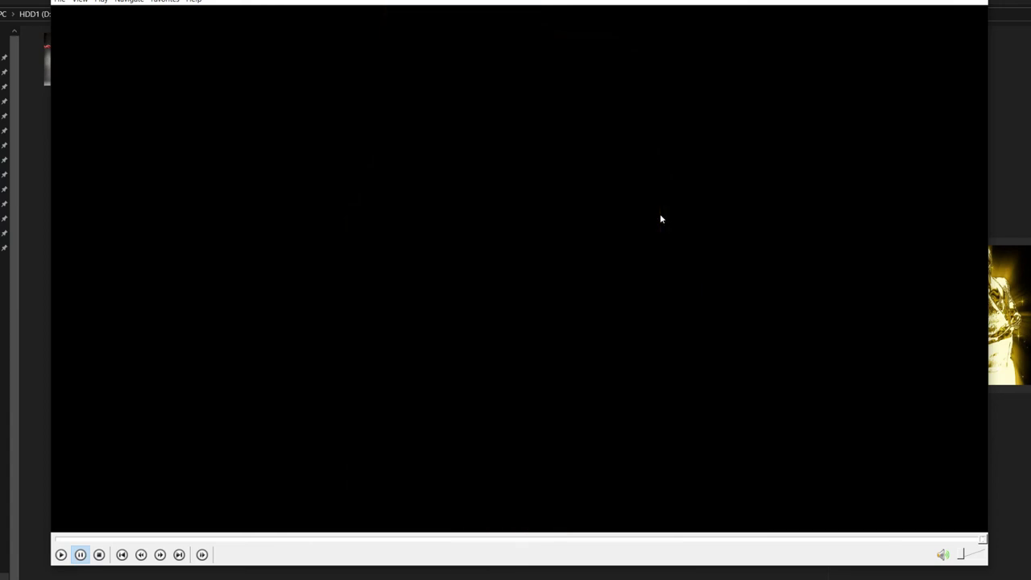
Switch Media Player Classic to fullscreen playback of the gold statue video.
double_click(660, 218)
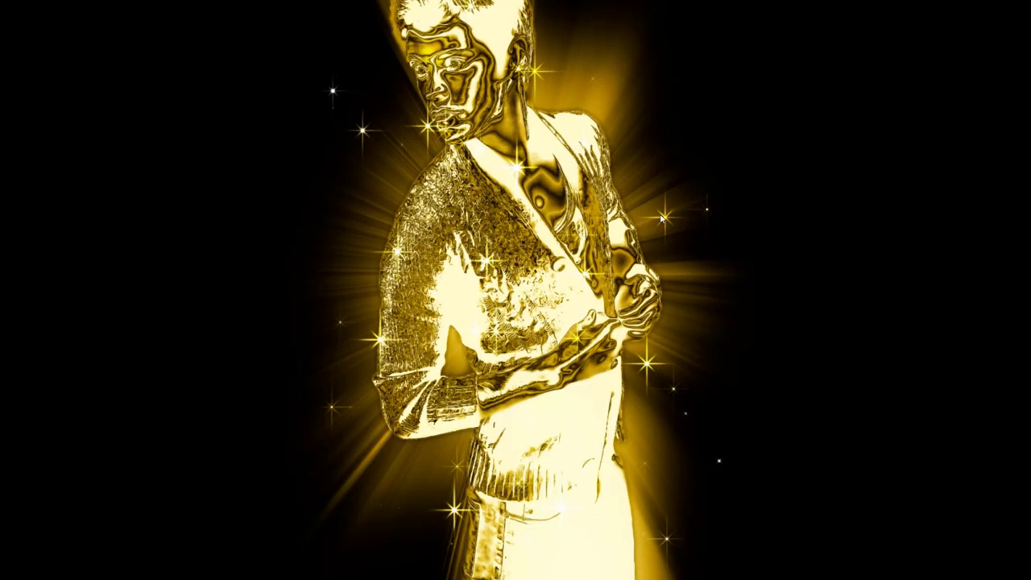